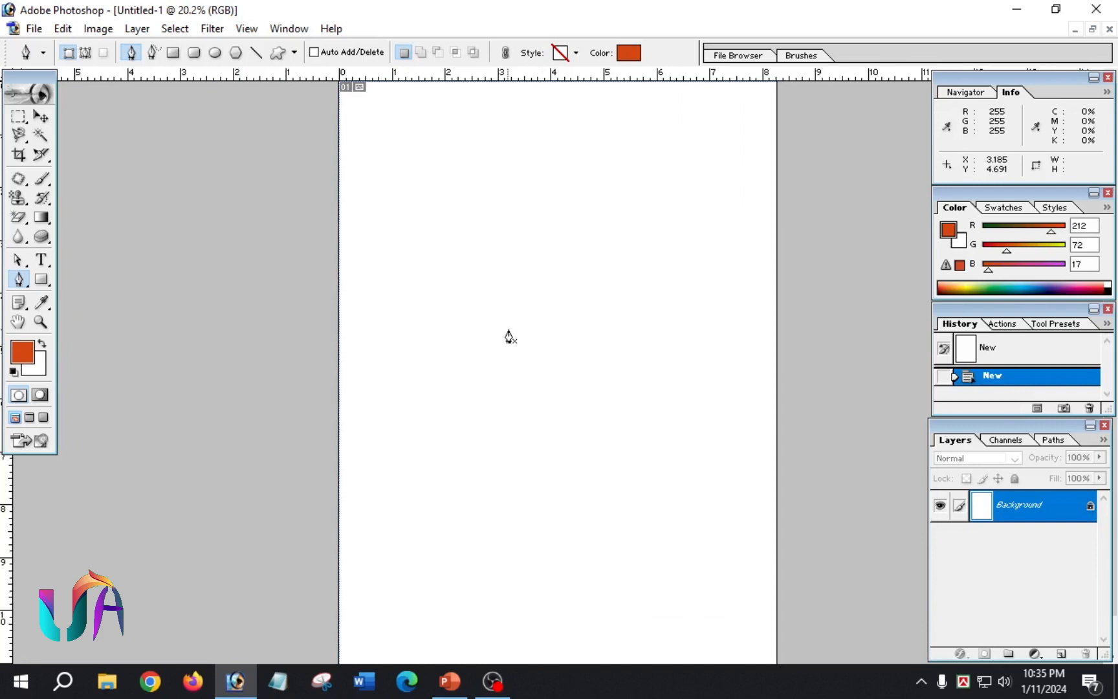
Step: Draw a closed orange triangle with the Pen tool near the page's upper left corner
left_click(19, 279)
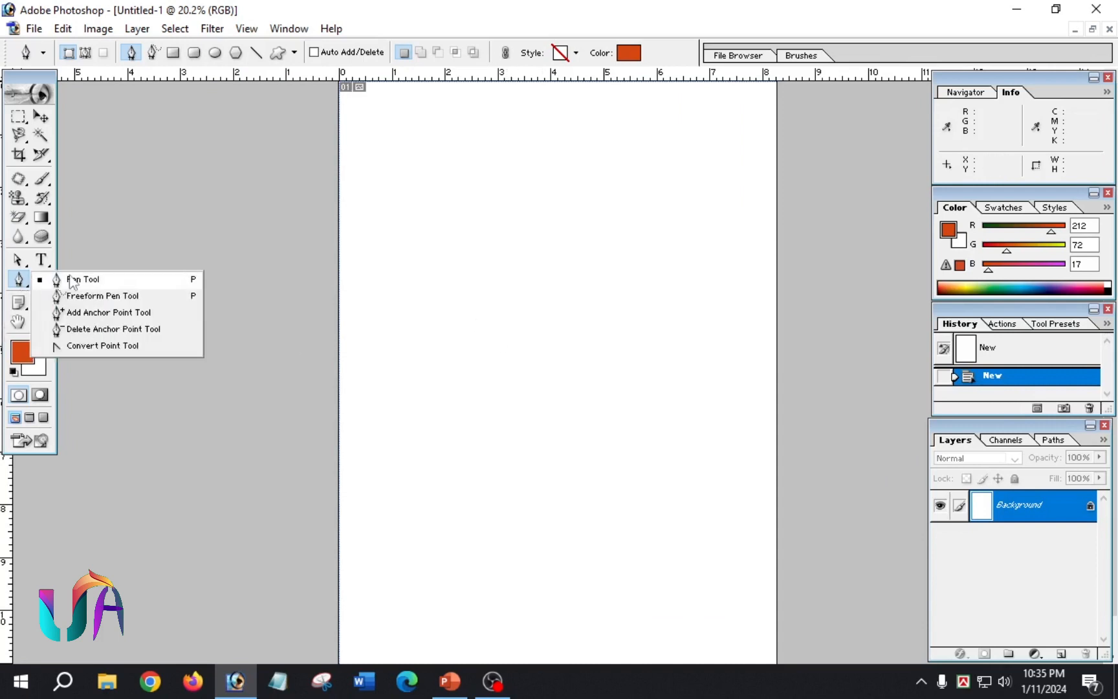
left_click(89, 282)
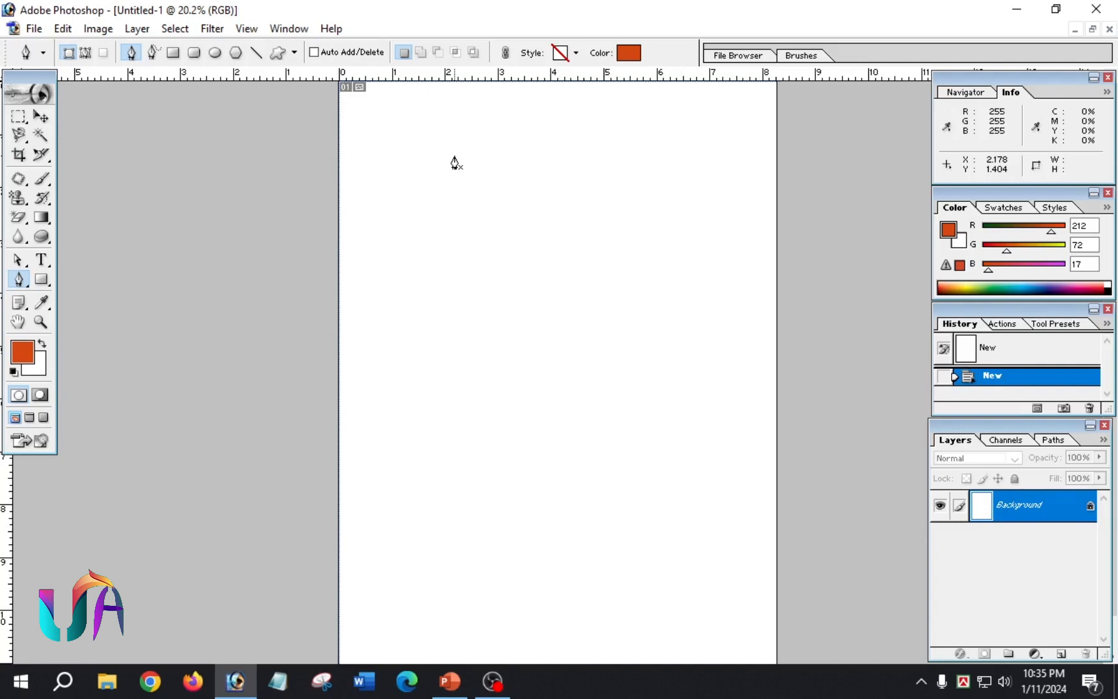
left_click(446, 142)
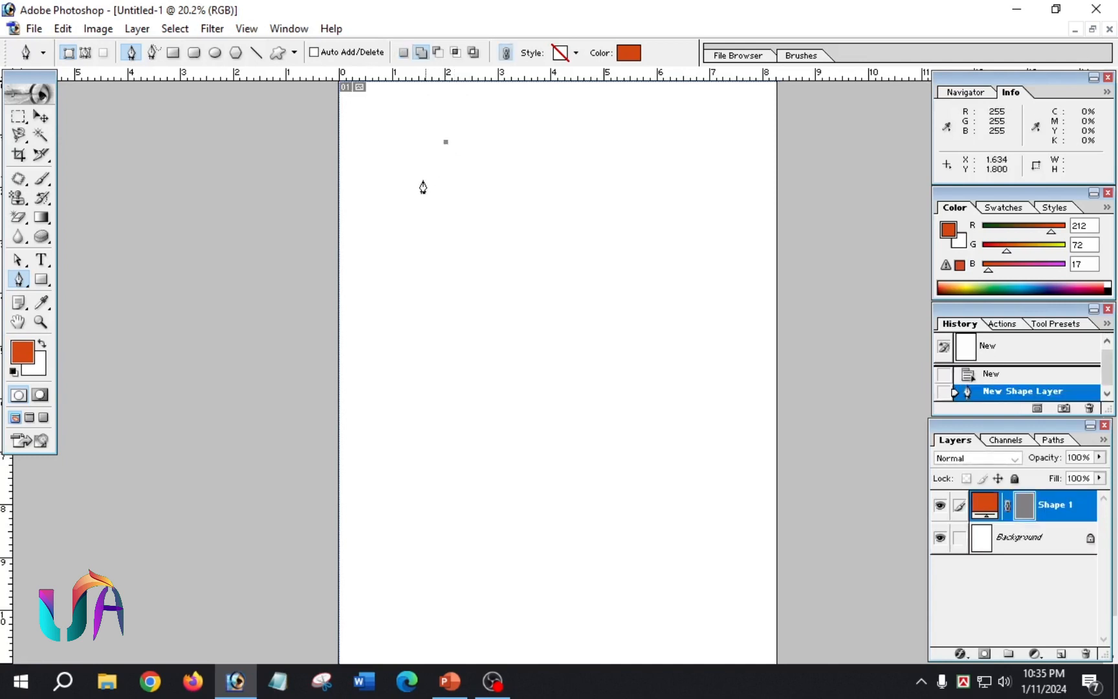
left_click(409, 199)
left_click(468, 226)
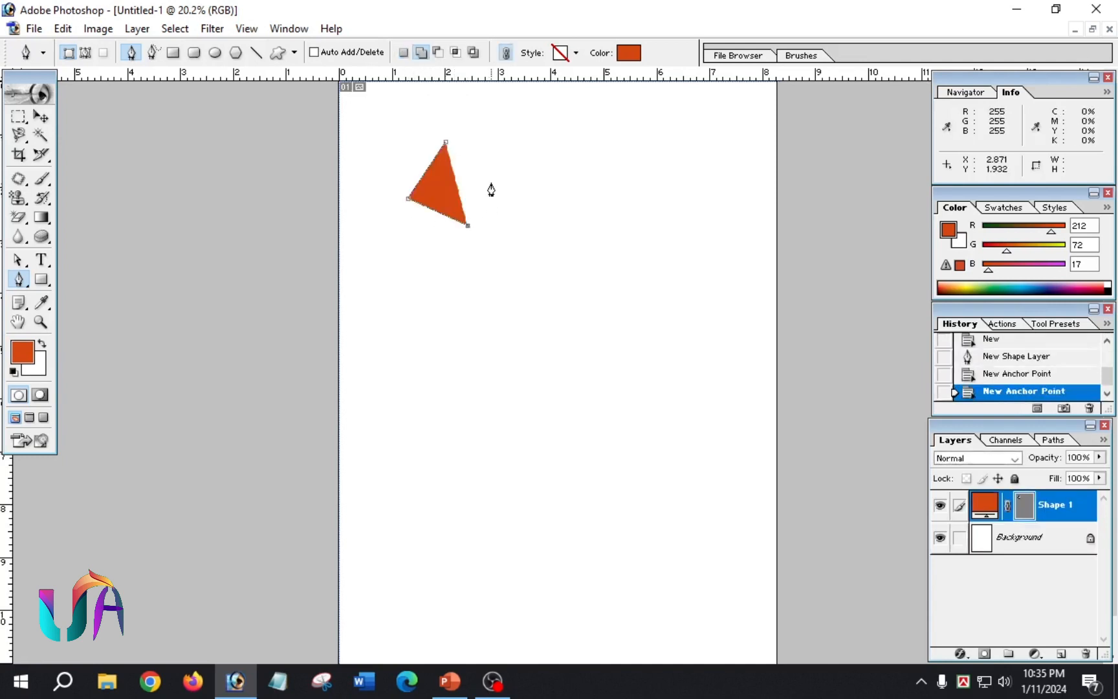
left_click(444, 146)
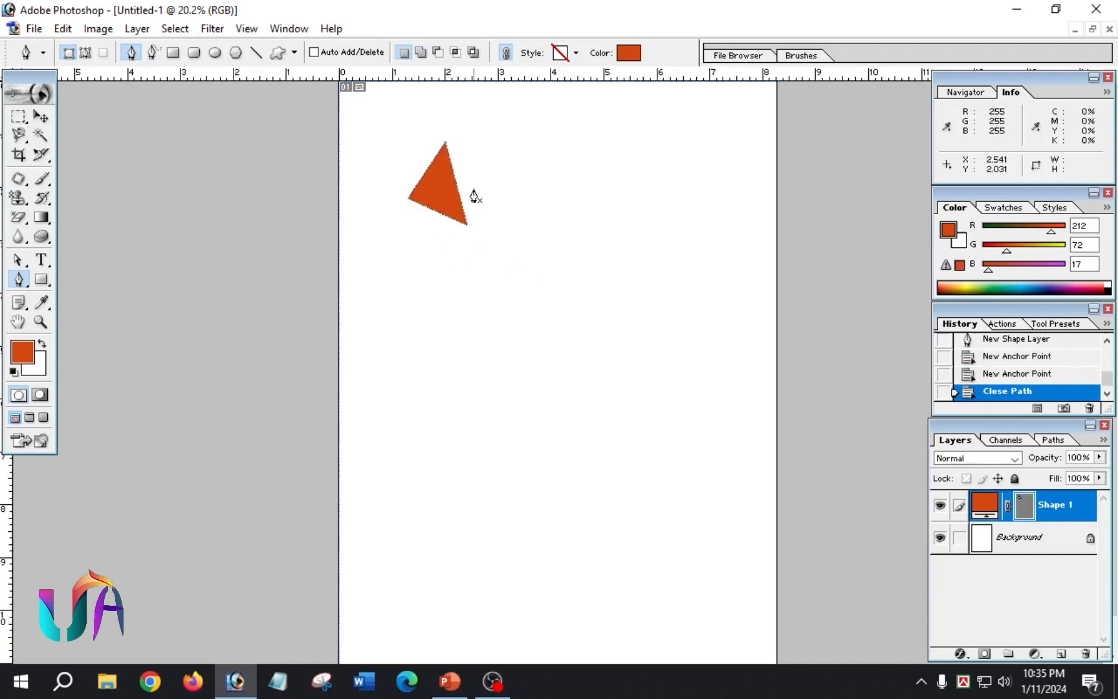
Step: Draw a closed four-sided orange shape with straight edges beside the triangle on the page
left_click(539, 148)
left_click(639, 144)
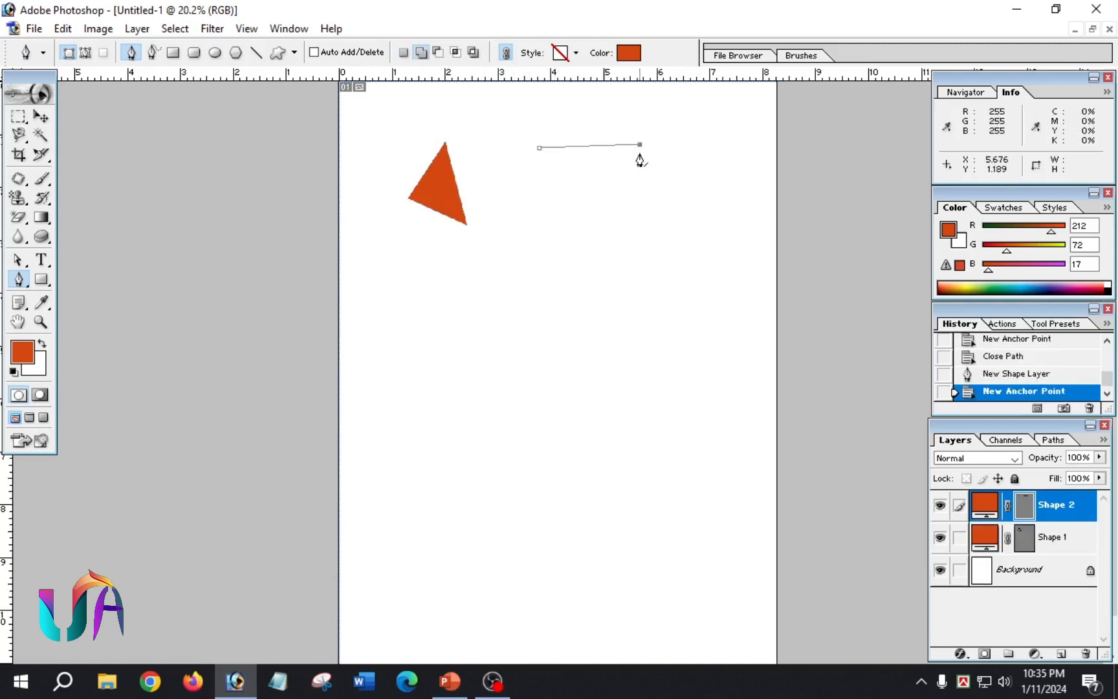
left_click(637, 224)
left_click(548, 228)
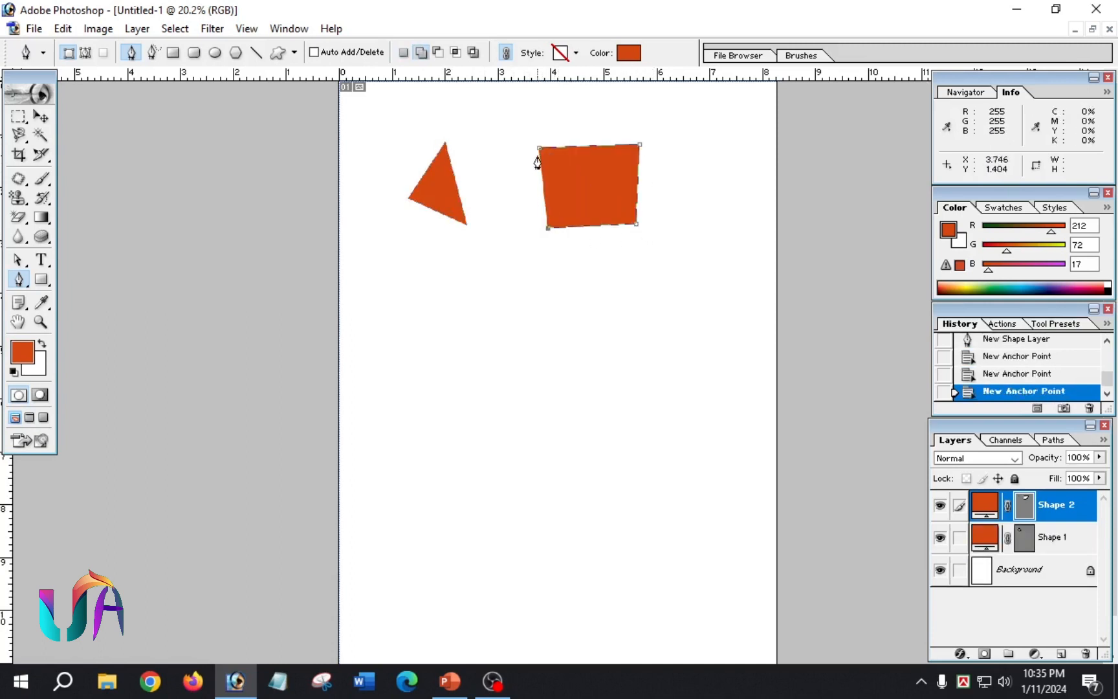
left_click(539, 149)
key("Return")
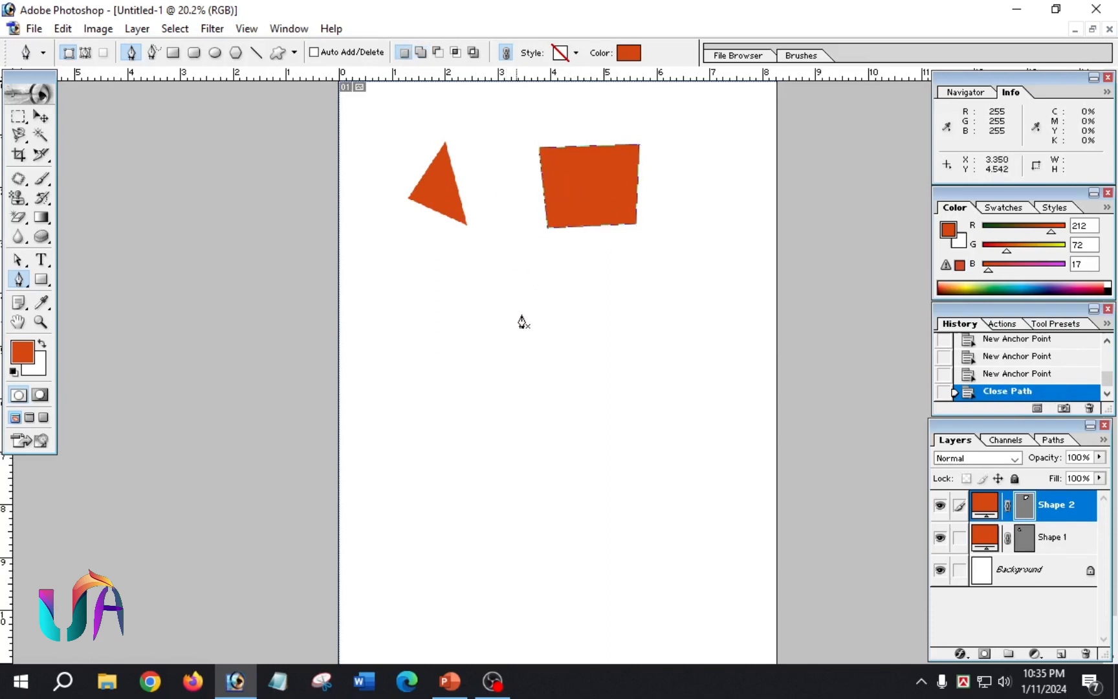
Step: Draw a closed flag shape with a long narrow pole below the four-sided shape
left_click(558, 267)
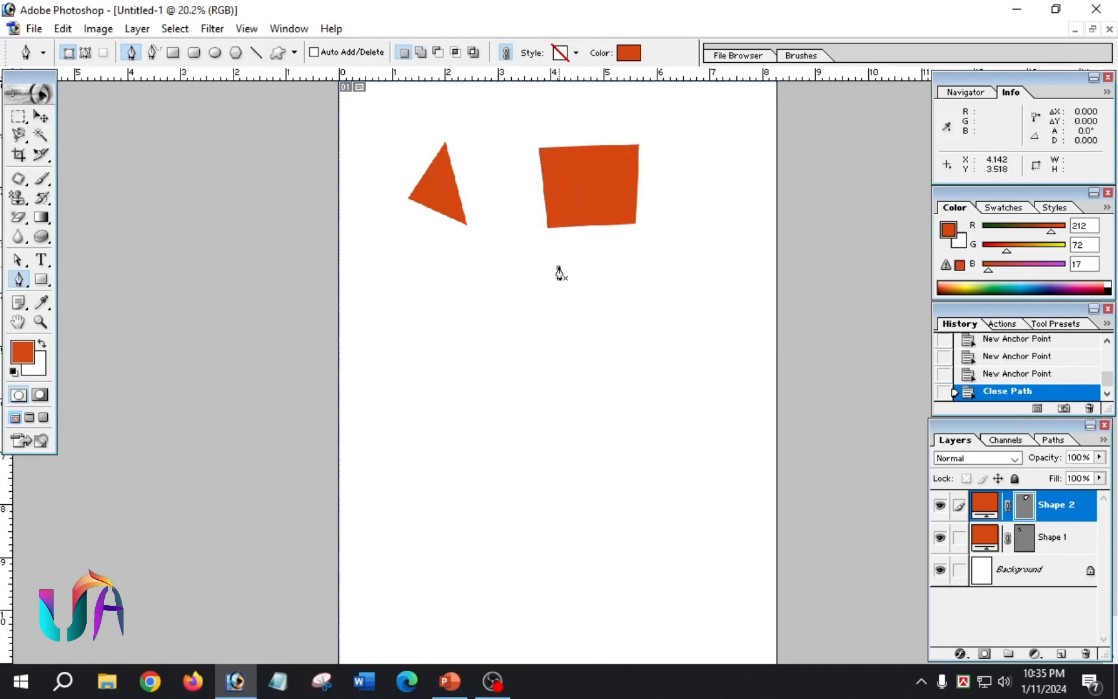
left_click(646, 269)
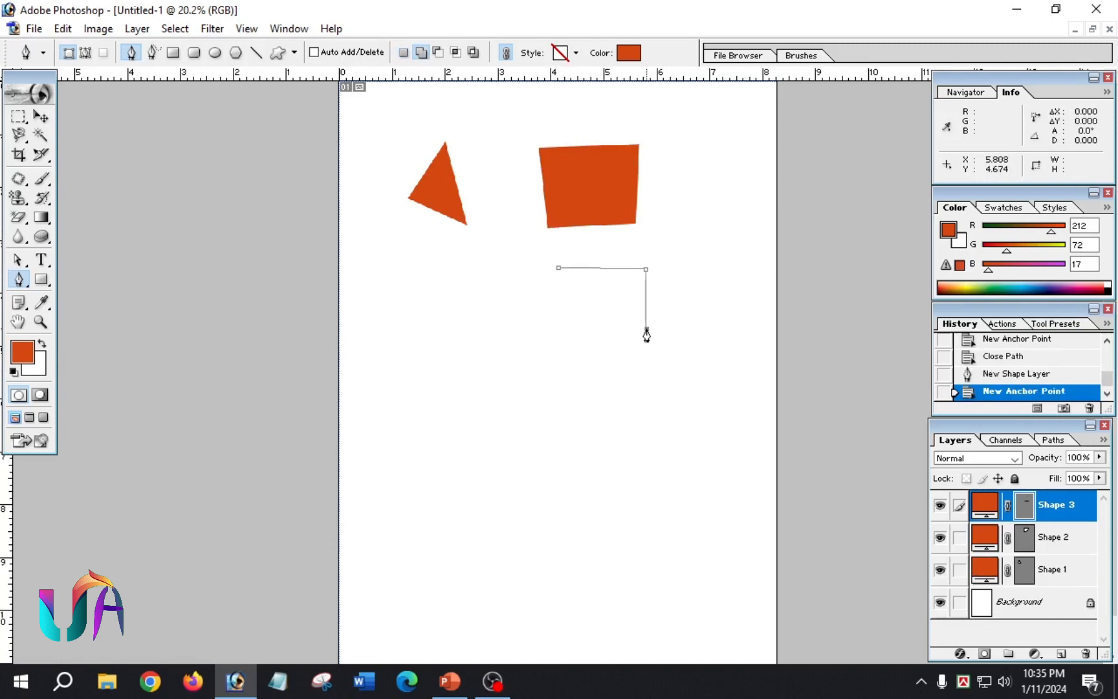
left_click(646, 328)
left_click(563, 326)
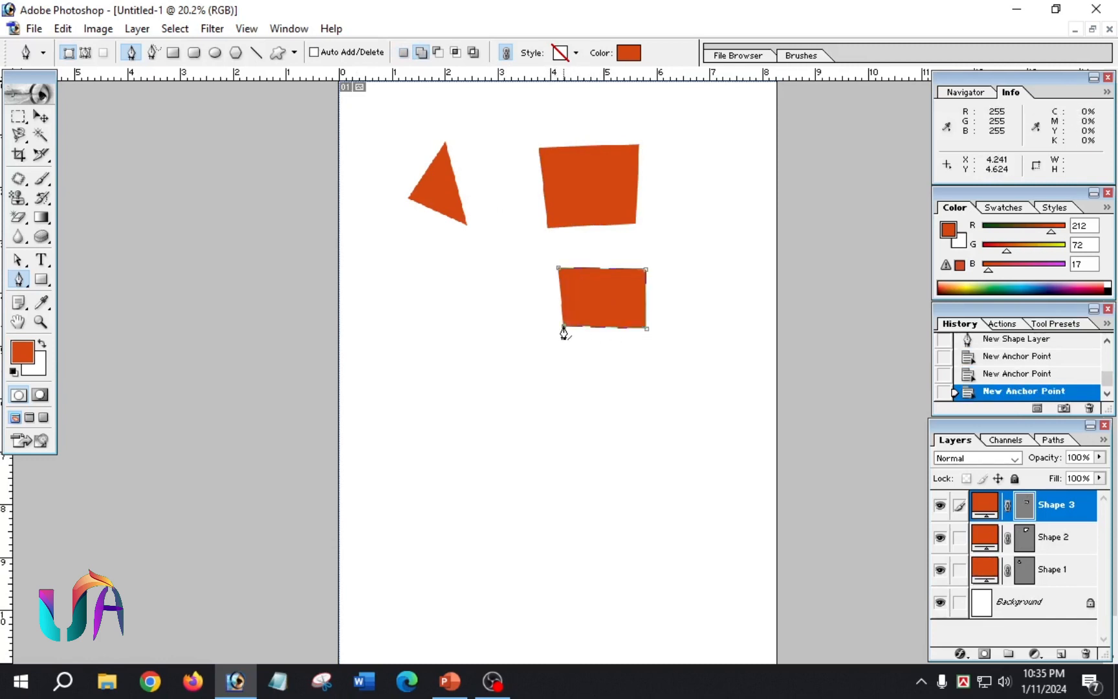
left_click(573, 452)
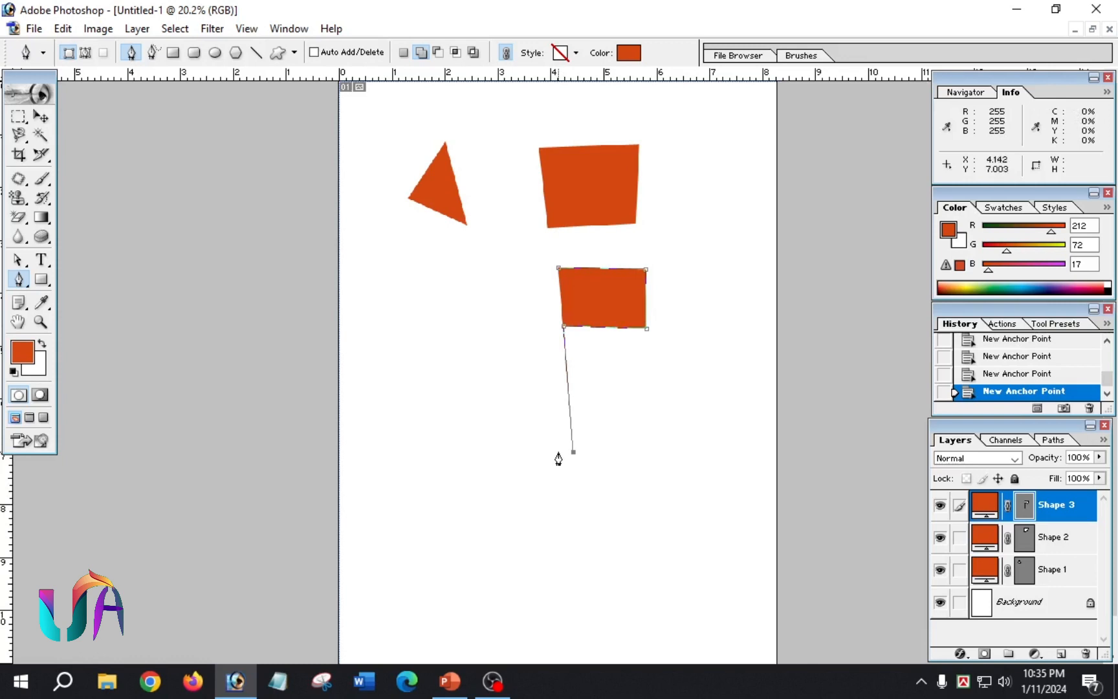
left_click(558, 452)
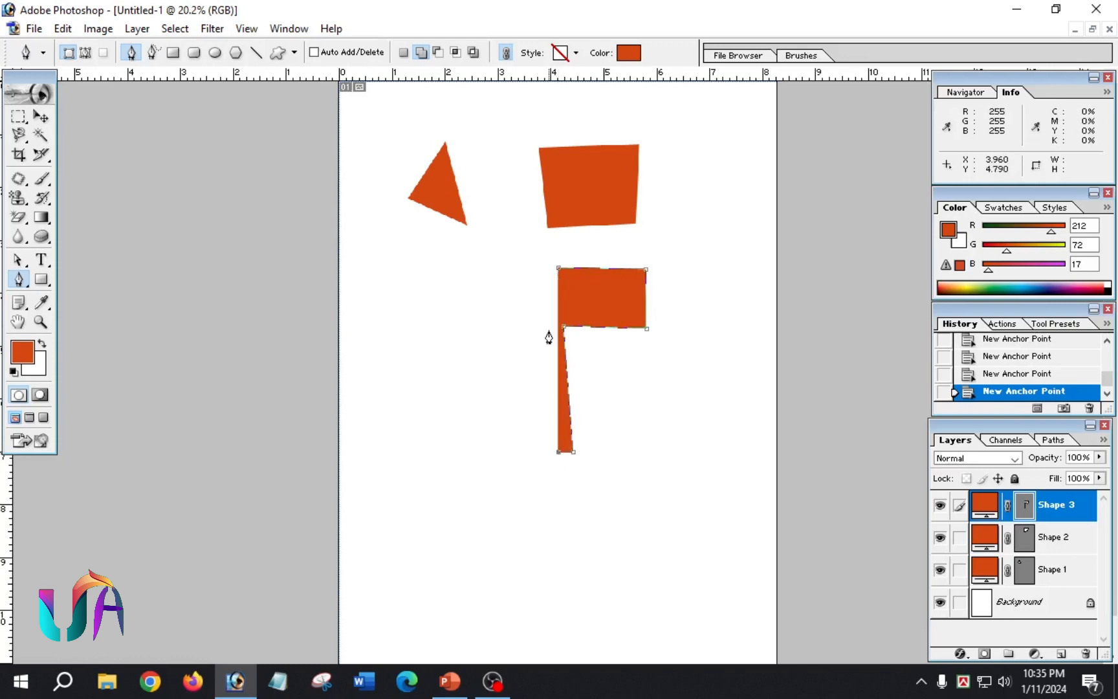
left_click(546, 270)
left_click(558, 269)
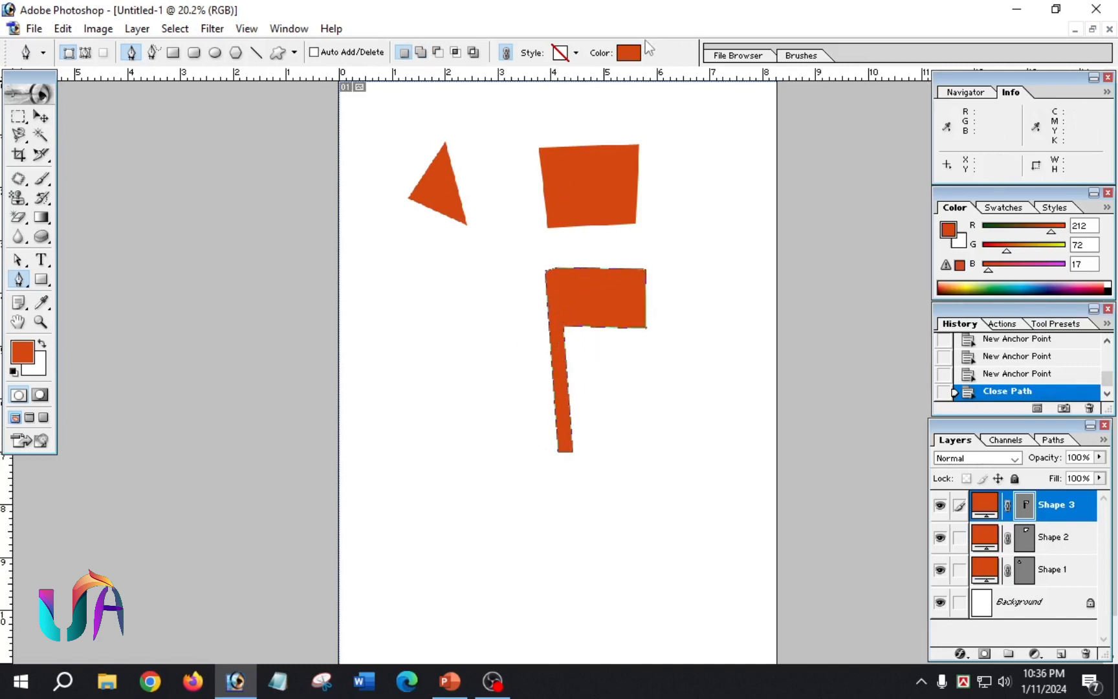
Step: Change the flag shape's fill to bright green (R 29, G 235, B 49)
left_click(629, 53)
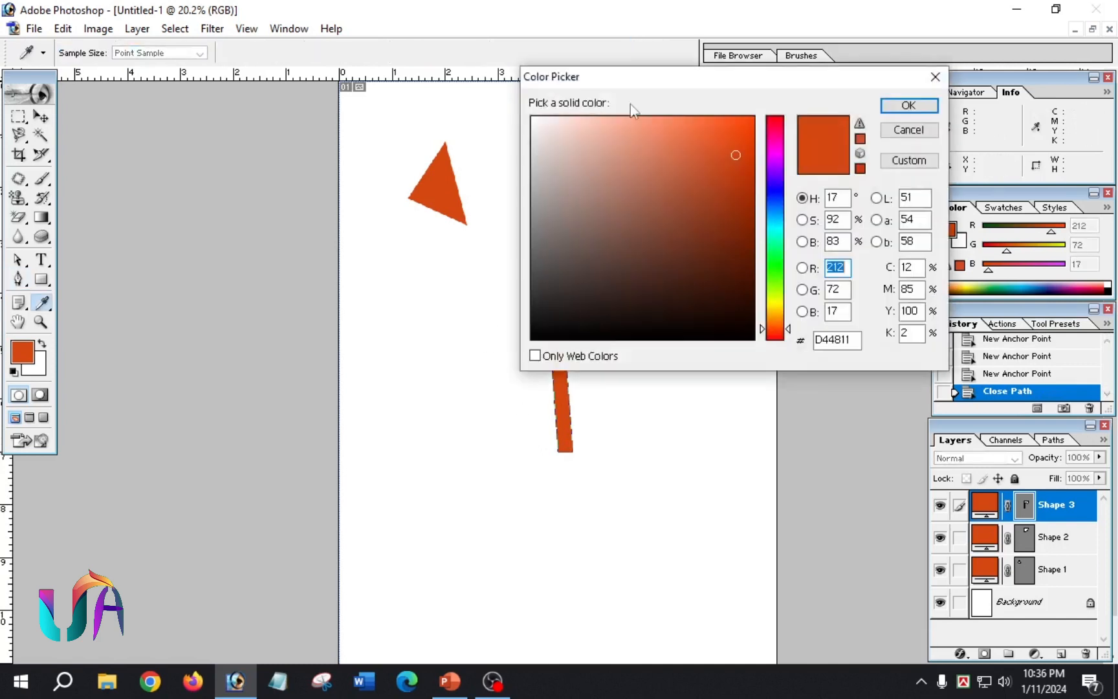
left_click(774, 261)
left_click(732, 132)
left_click(909, 104)
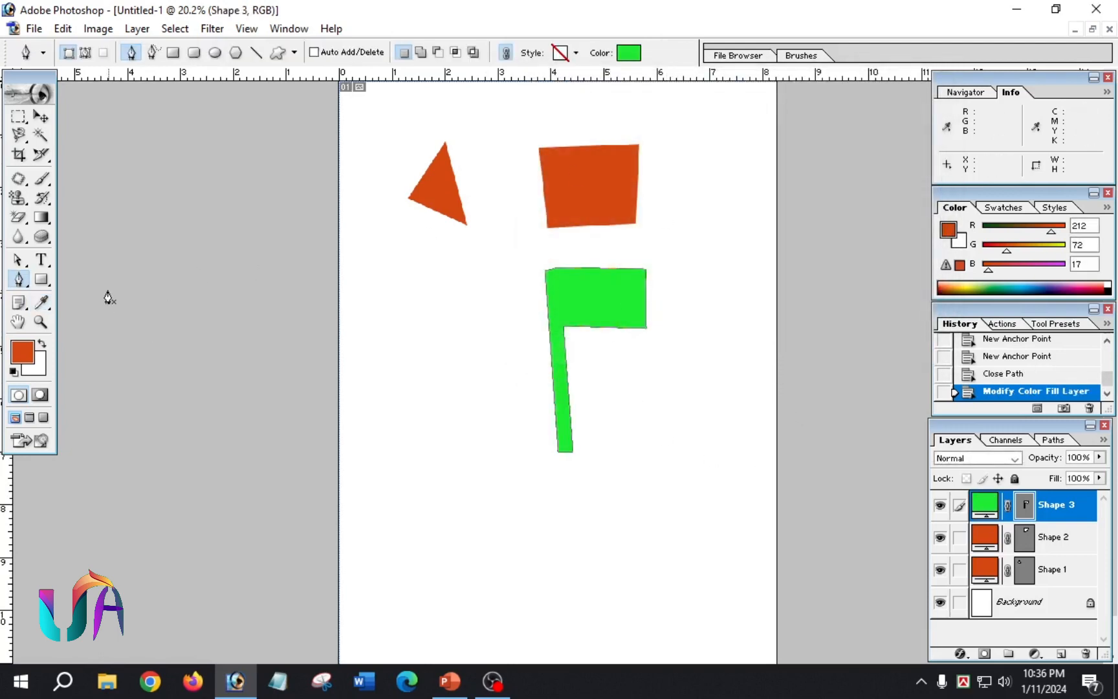
Step: Draw a small closed rounded shape with curved Pen segments inside the green flag
left_click(20, 282)
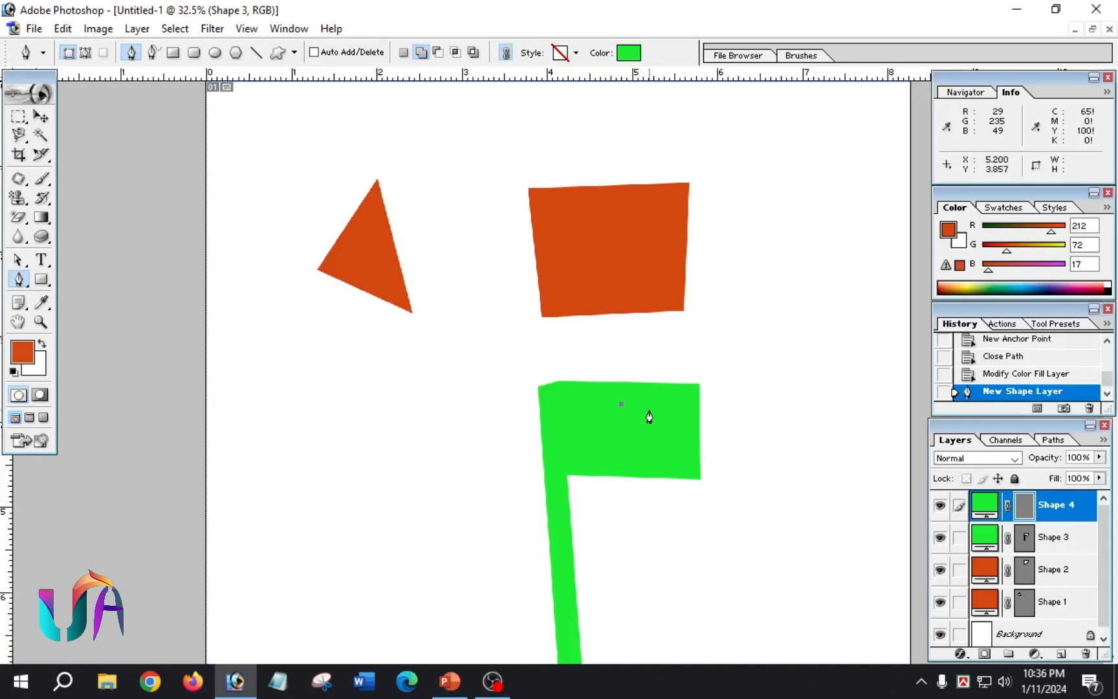
left_click_drag(650, 416, 655, 417)
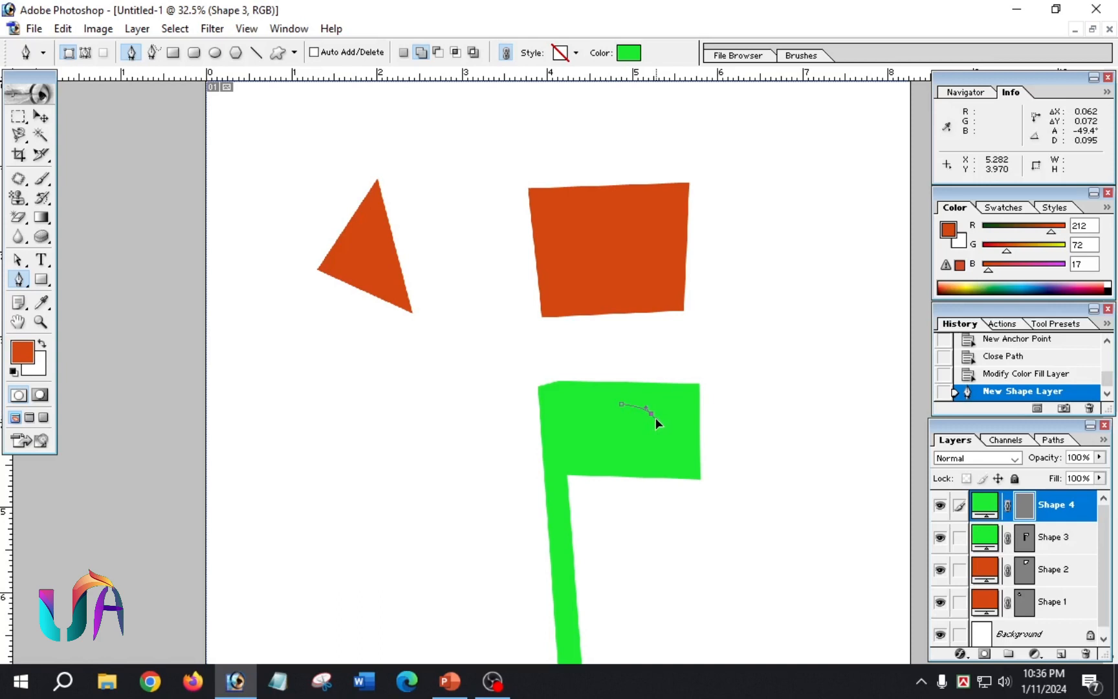
left_click_drag(655, 418, 661, 429)
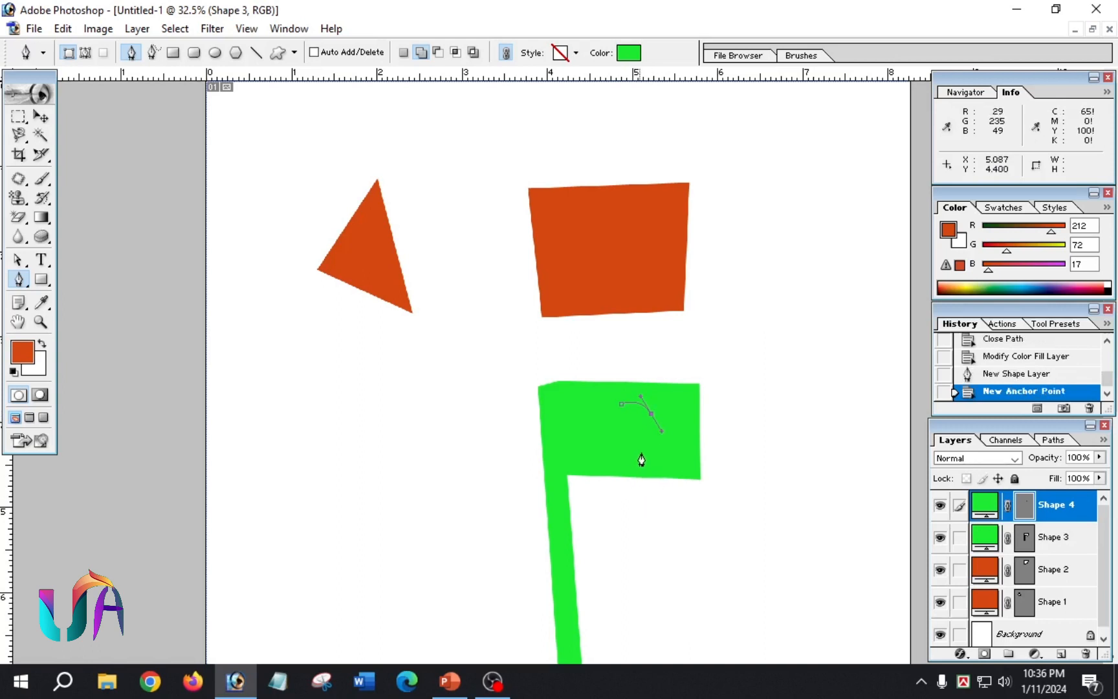
left_click(623, 438)
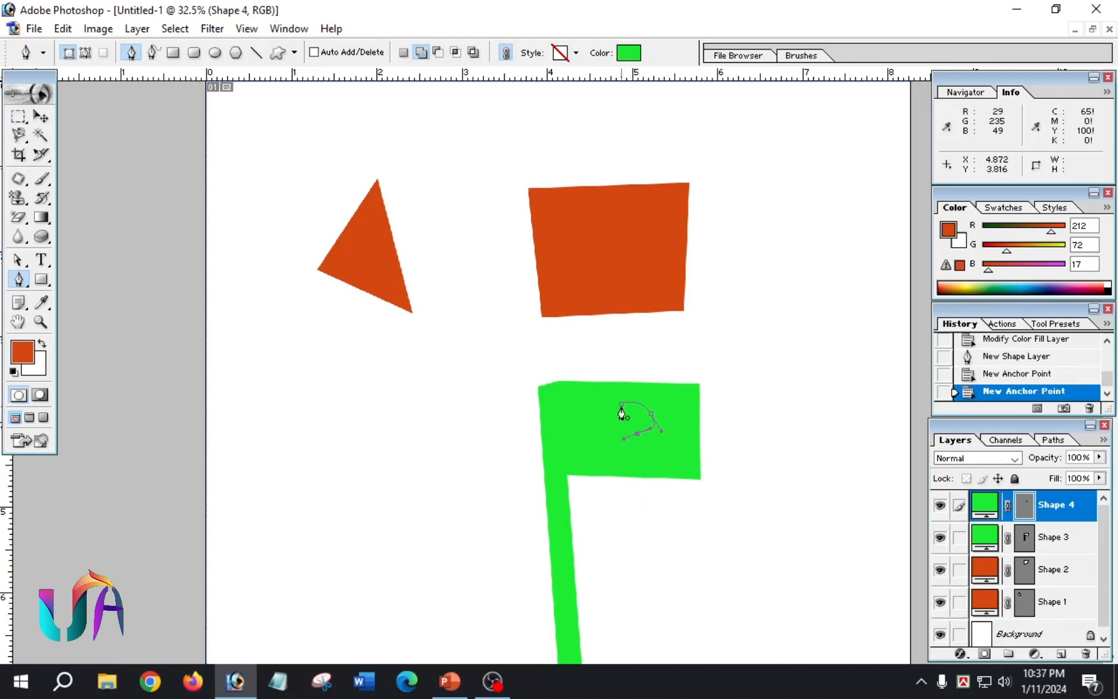
left_click(621, 408)
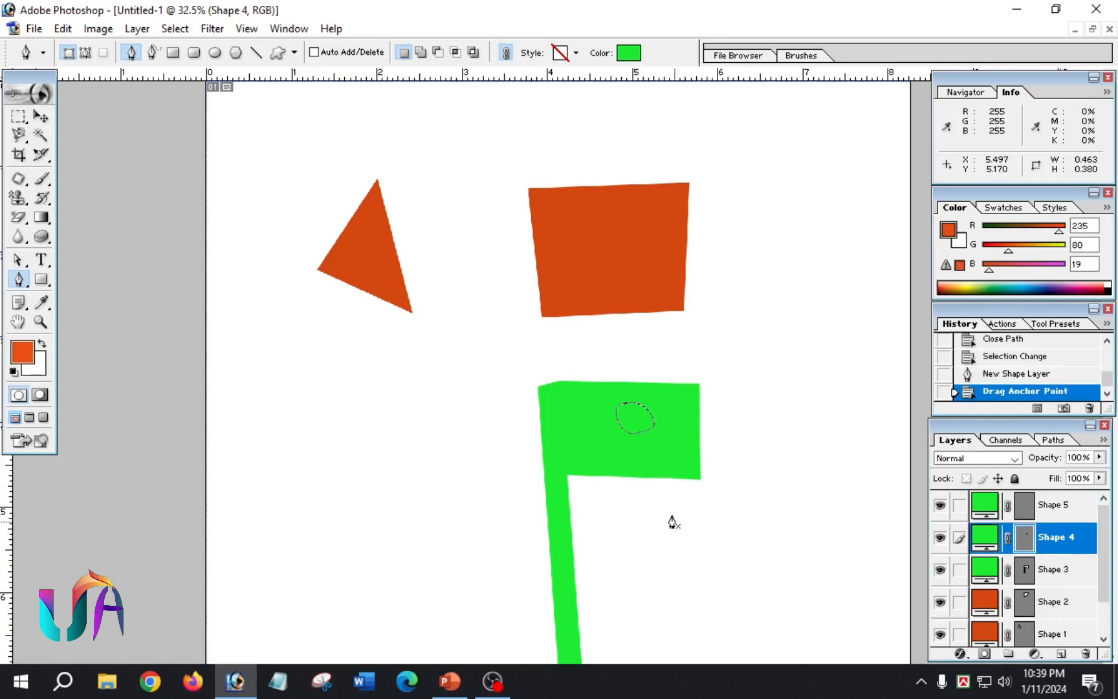
Step: Change the small rounded shape's fill to pinkish red EB1D61
left_click(628, 52)
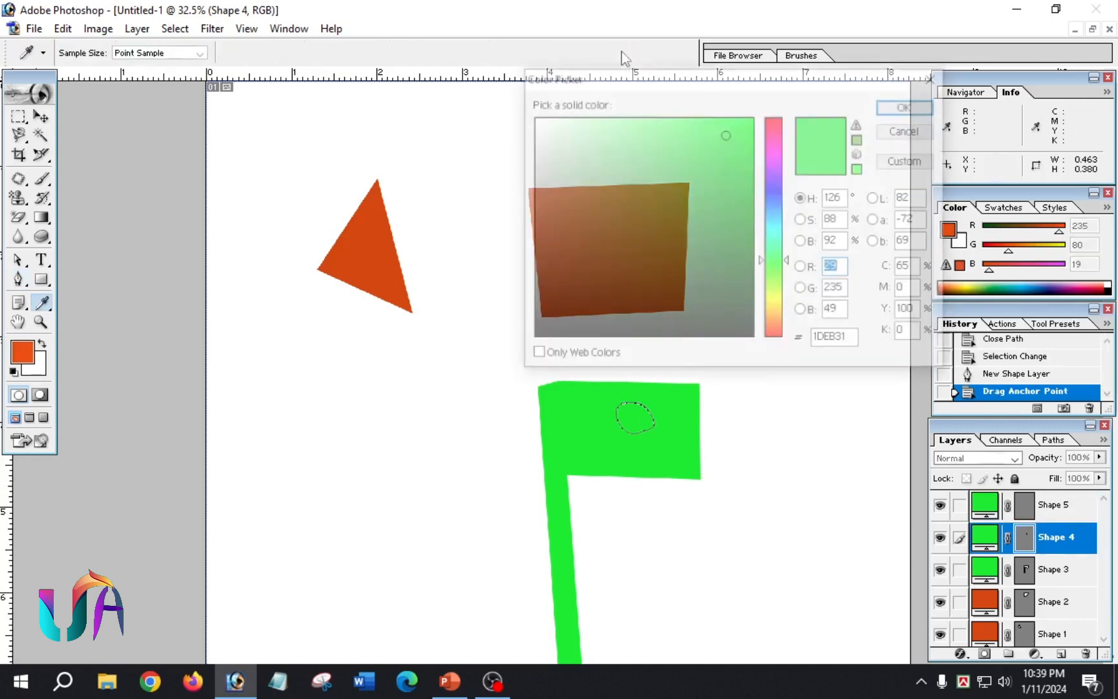
left_click(775, 129)
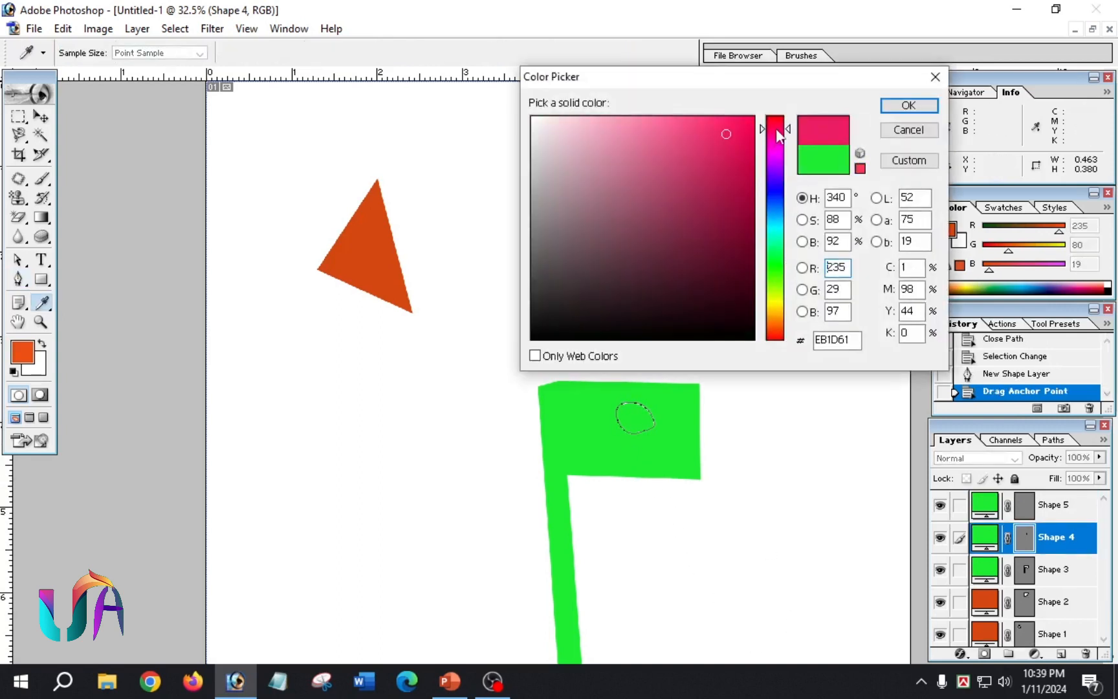
left_click(908, 105)
left_click(775, 492)
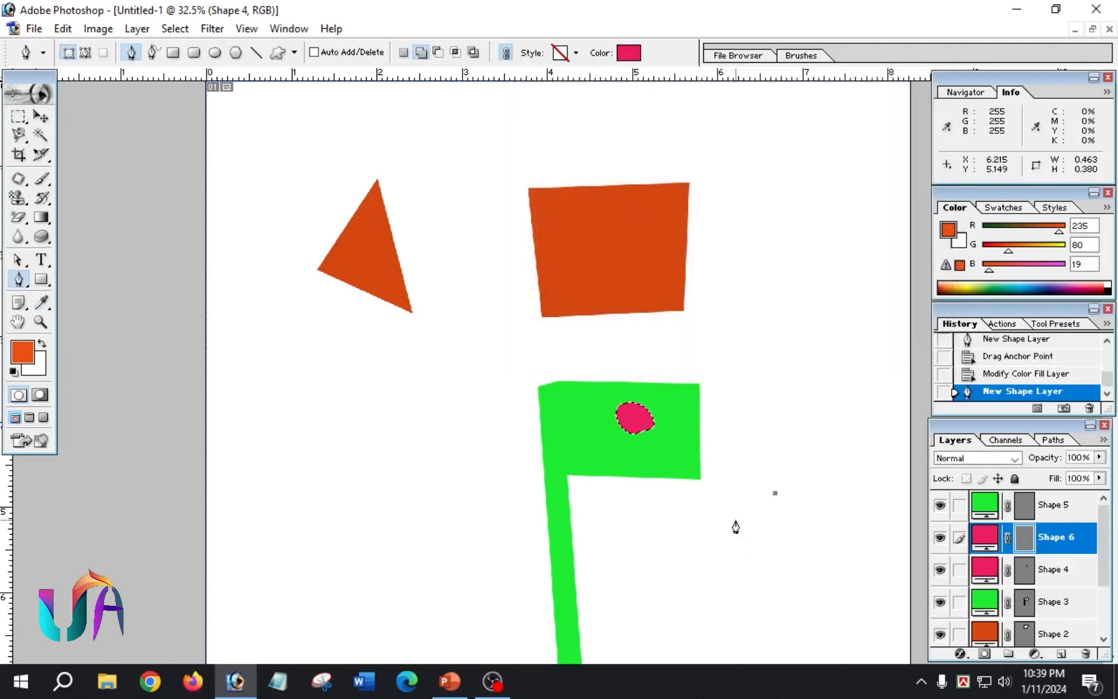
Step: Draw two round blobs and a small diamond below the triangle, plus a tall rectangle beside the flag, with the Freeform Pen tool
left_click(20, 281)
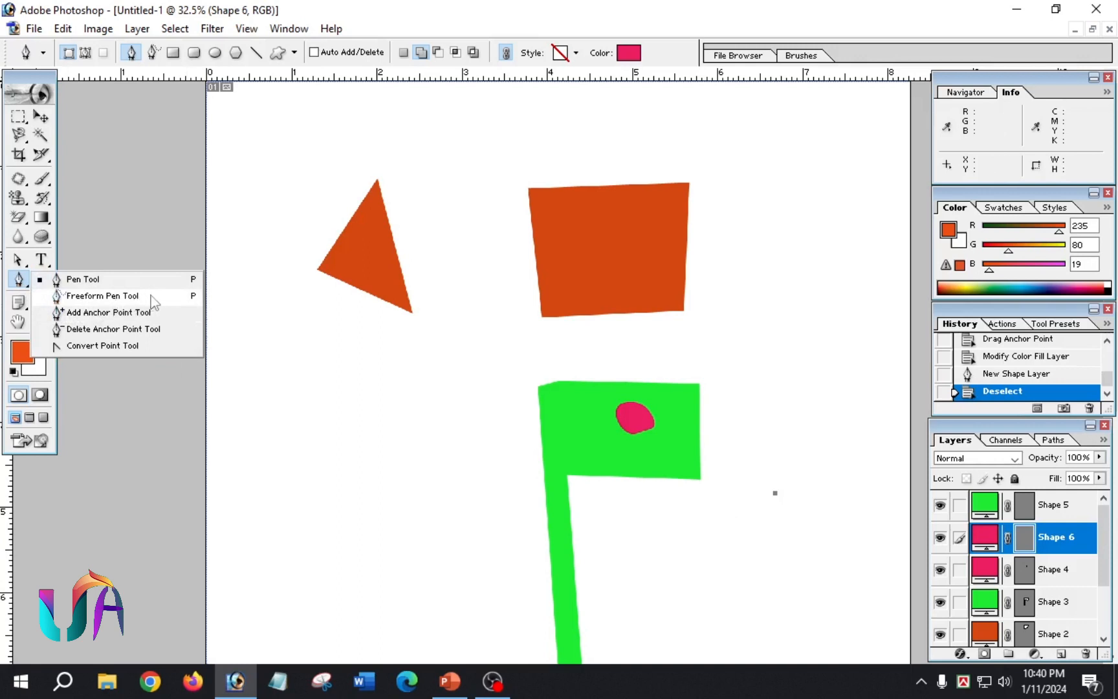
left_click(125, 297)
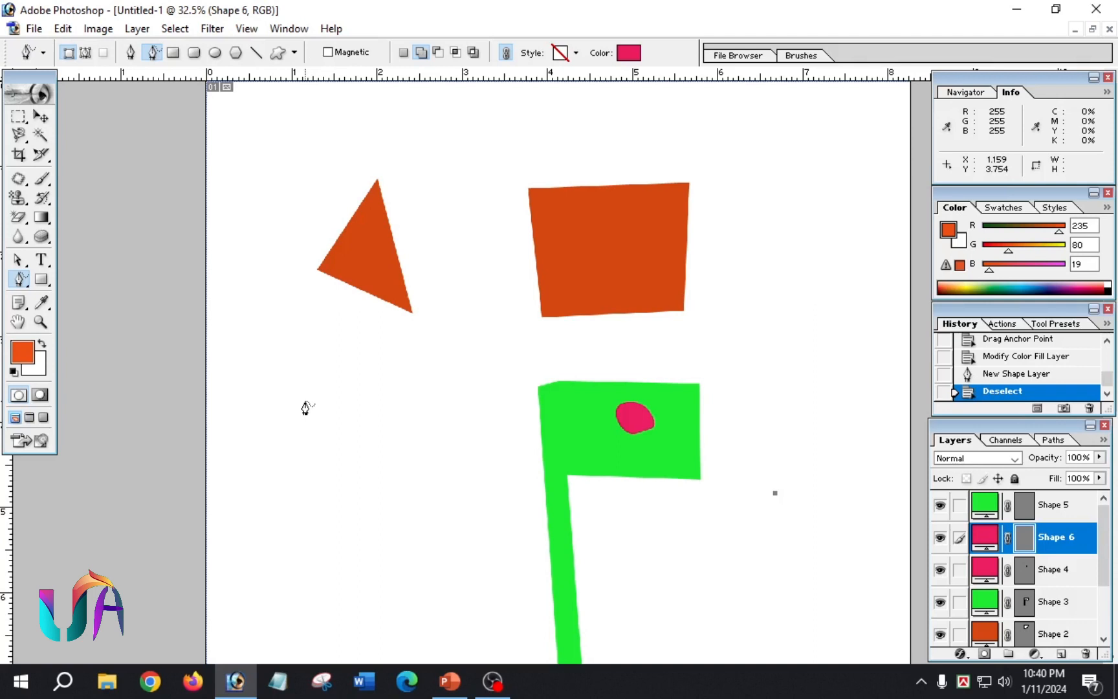
mouse_move(297, 407)
left_mouse_down()
mouse_move(308, 369)
mouse_move(343, 373)
mouse_move(374, 421)
mouse_move(346, 474)
mouse_move(291, 453)
mouse_move(299, 387)
left_mouse_up()
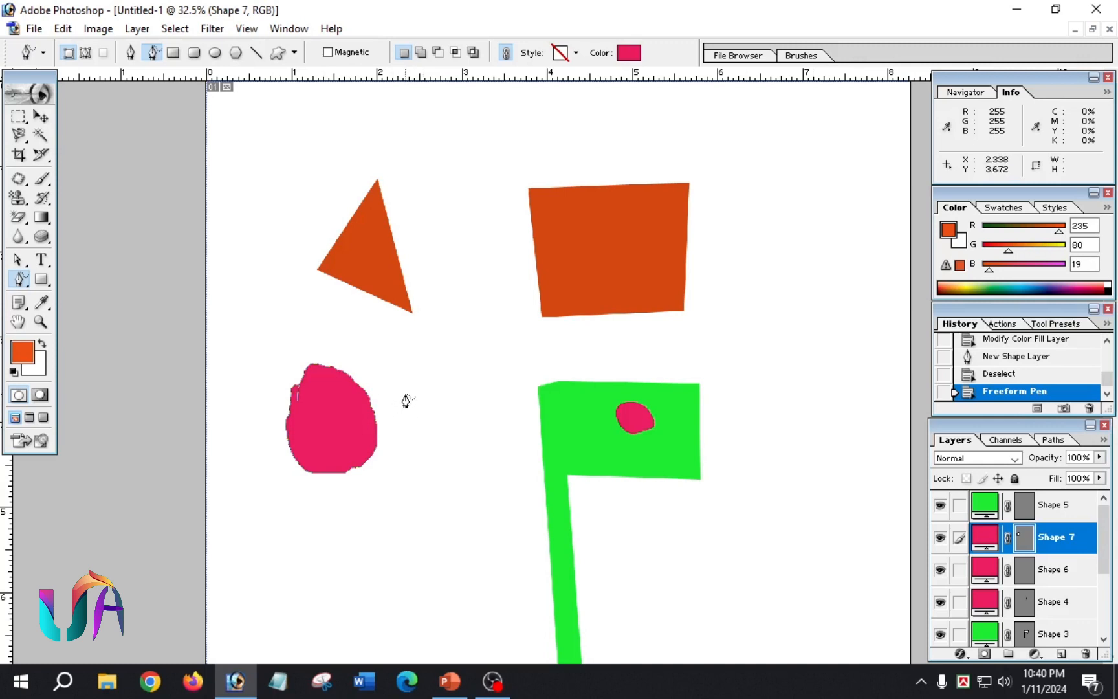
mouse_move(405, 396)
left_mouse_down()
mouse_move(433, 351)
mouse_move(471, 361)
mouse_move(496, 425)
mouse_move(474, 462)
mouse_move(416, 456)
mouse_move(396, 425)
mouse_move(404, 391)
left_mouse_up()
mouse_move(362, 491)
left_mouse_down()
mouse_move(342, 564)
mouse_move(361, 579)
mouse_move(375, 527)
mouse_move(362, 492)
left_mouse_up()
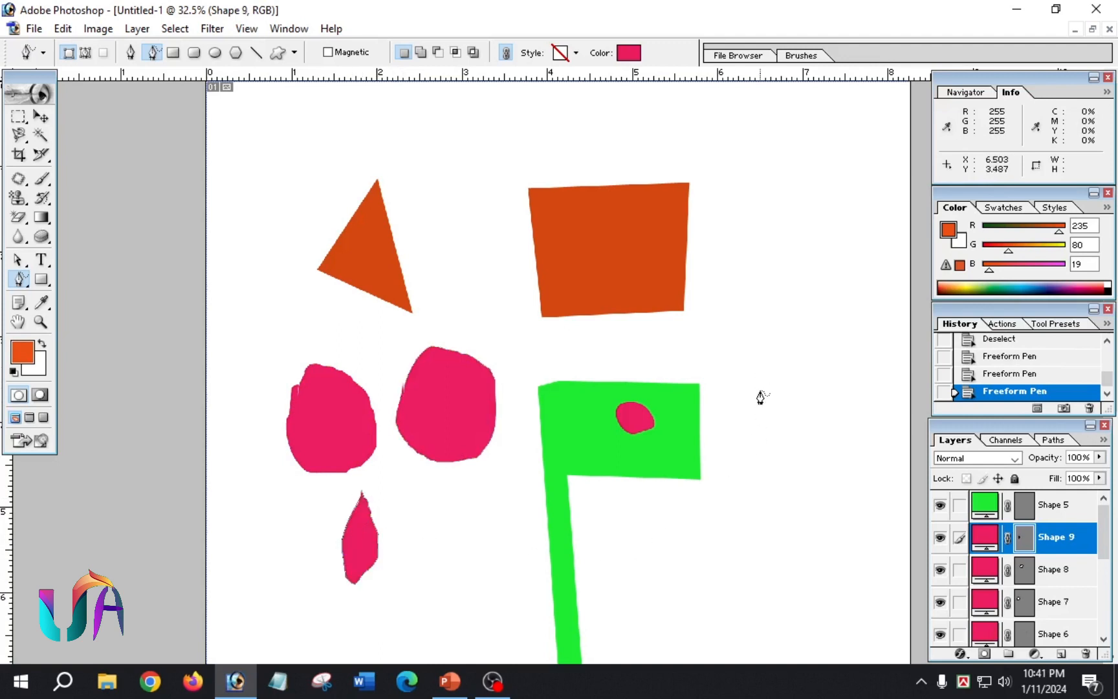
mouse_move(759, 369)
left_mouse_down()
mouse_move(815, 559)
mouse_move(846, 379)
mouse_move(751, 376)
mouse_move(758, 369)
left_mouse_up()
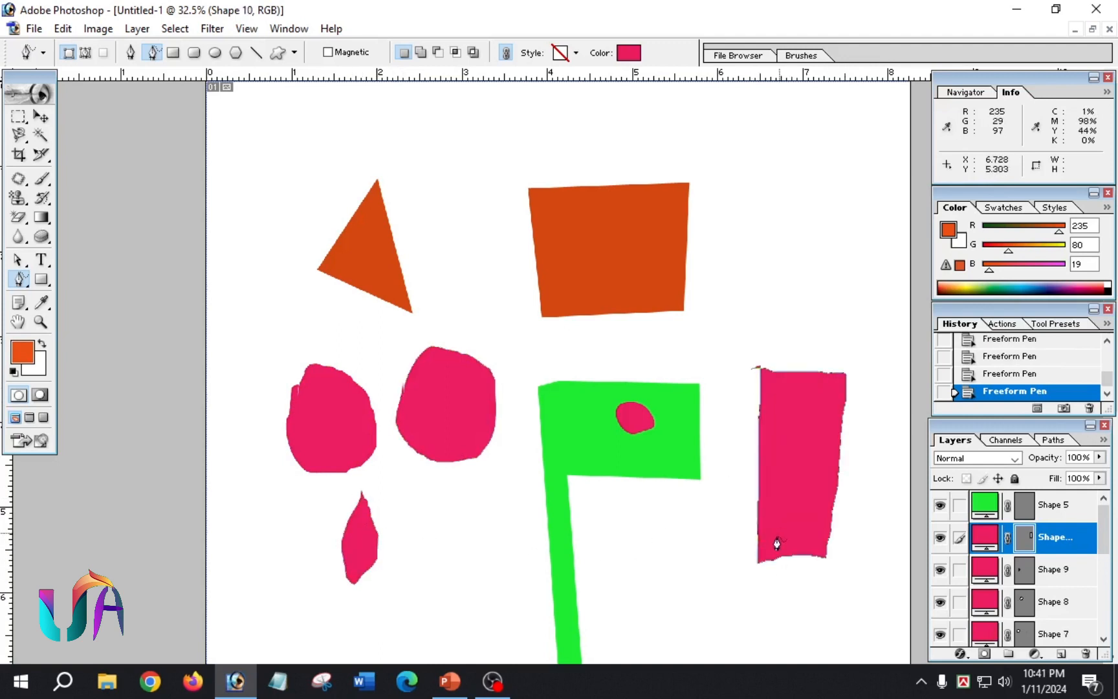
Step: Add an anchor point on each side of the orange triangle and stretch its lower right corner outward
left_click(20, 279)
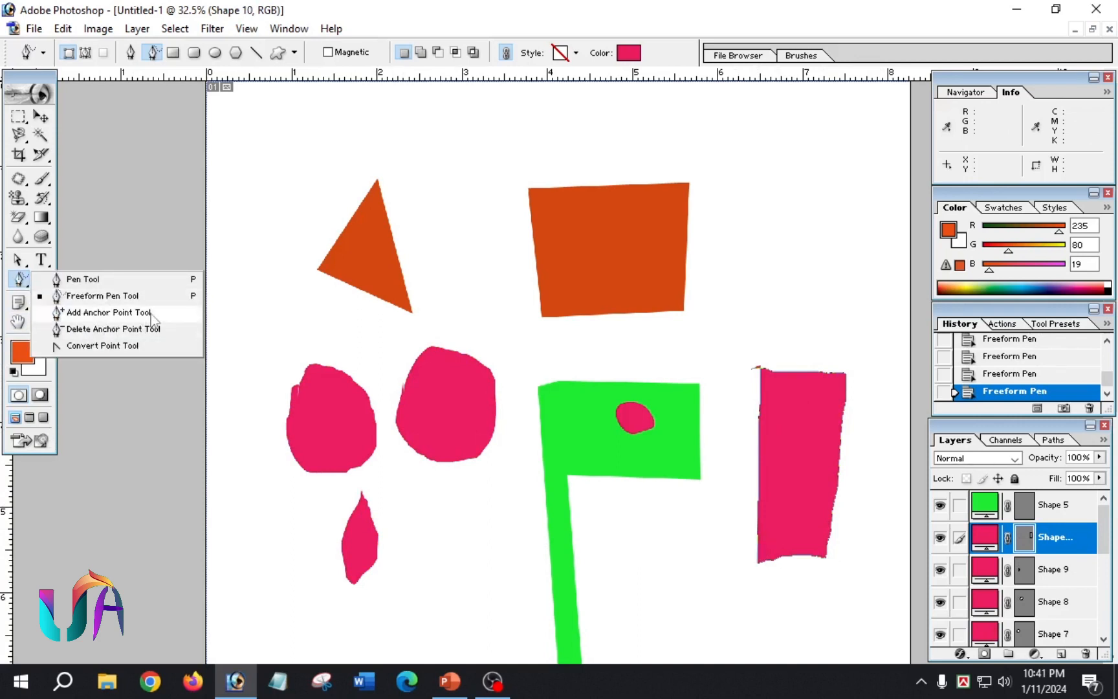
left_click(127, 315)
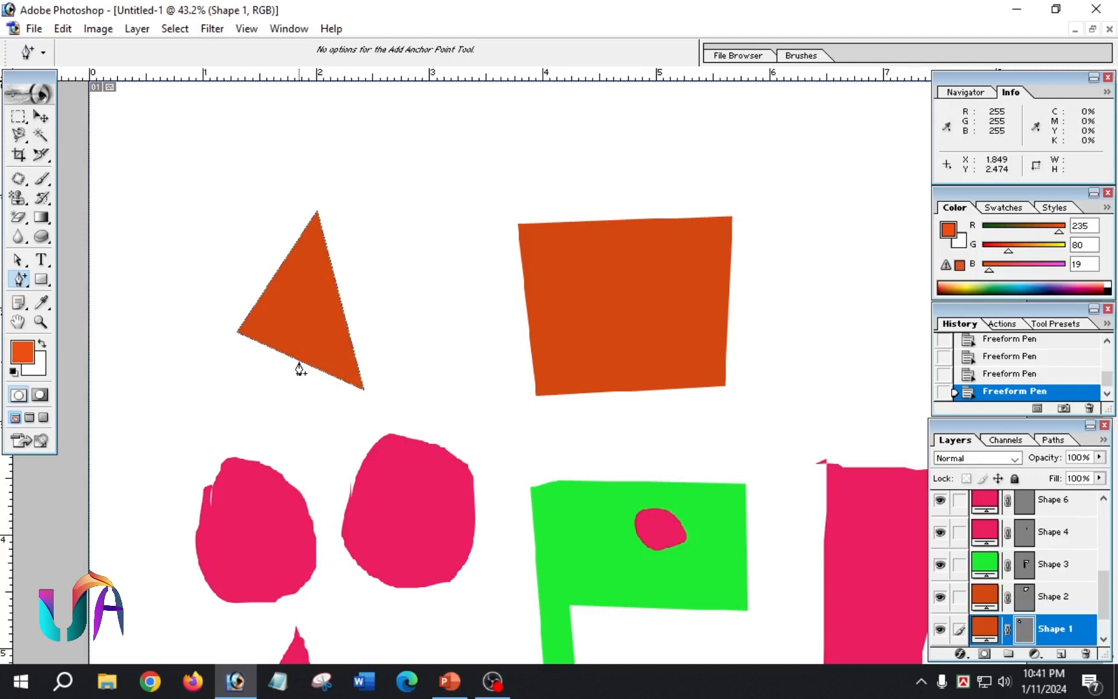
left_click(348, 382)
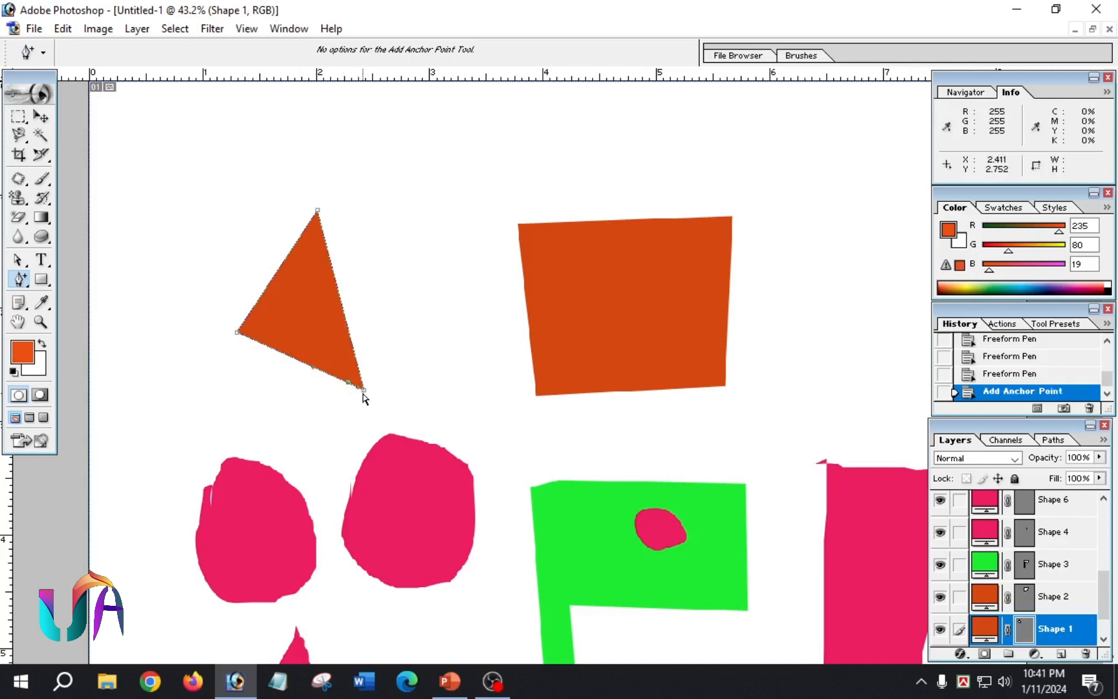
left_click_drag(364, 391, 397, 406)
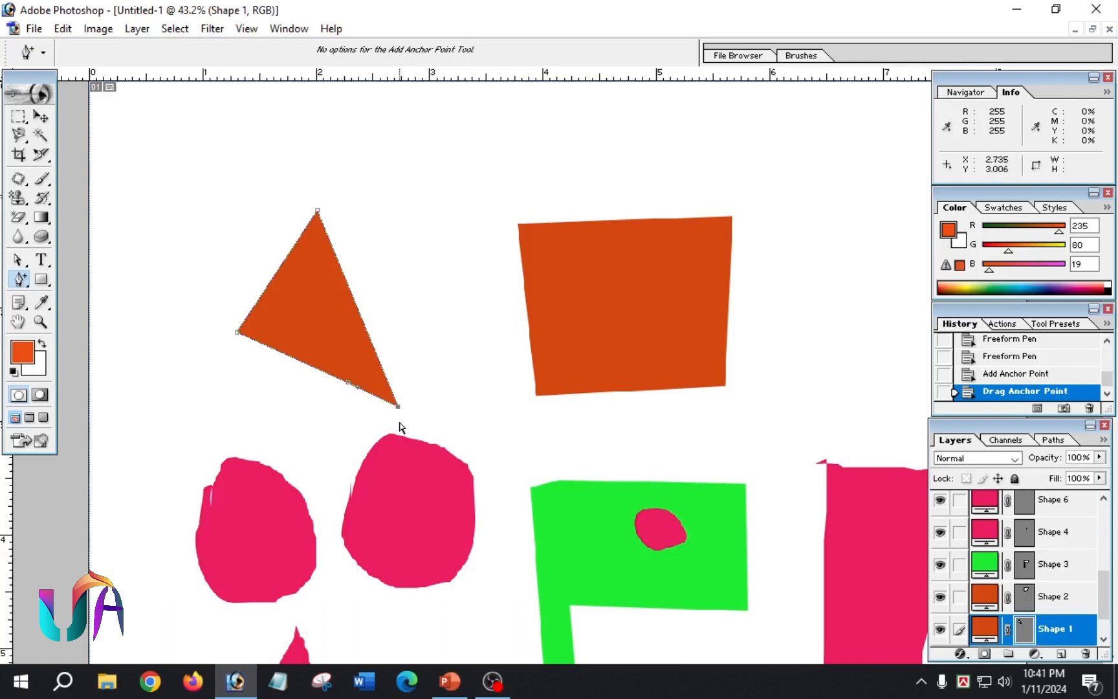
left_click(356, 306)
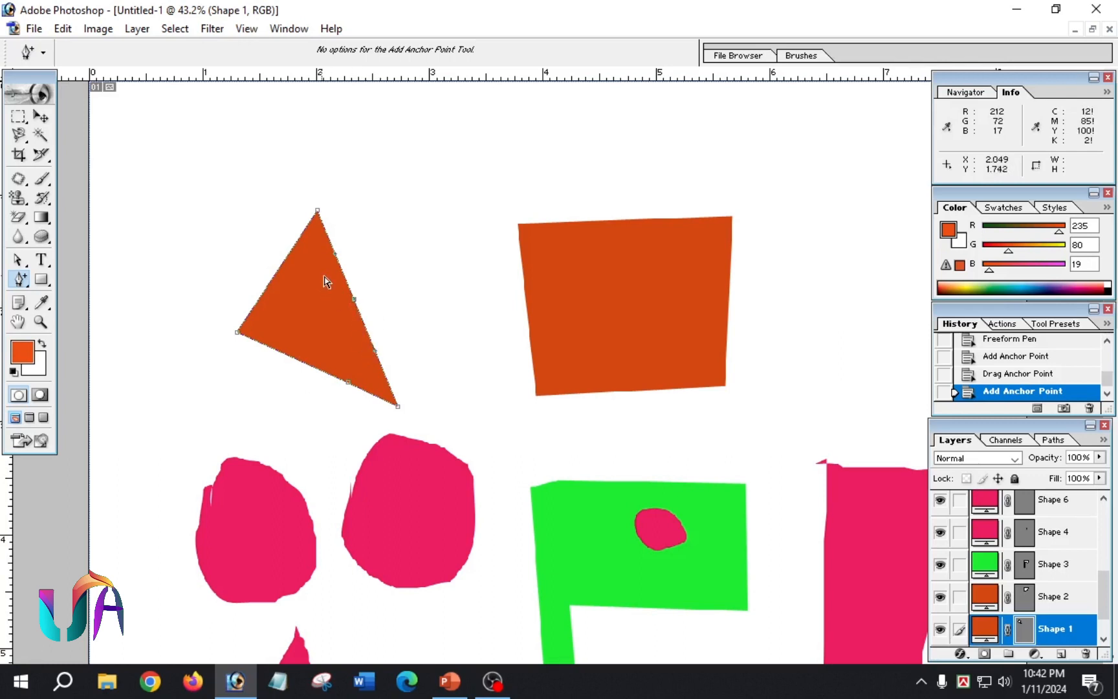
left_click(280, 268)
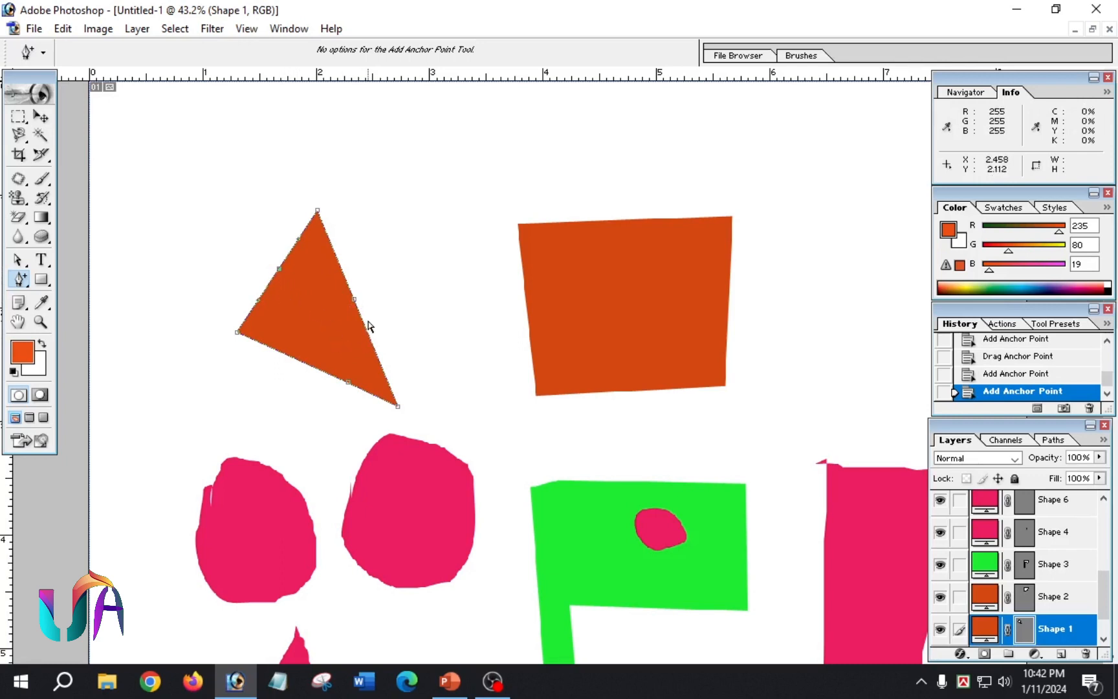
Step: Bend the triangle's left and right sides into wavy curves using its anchor points, and pull its lower right corner slightly up
left_click_drag(259, 295, 221, 298)
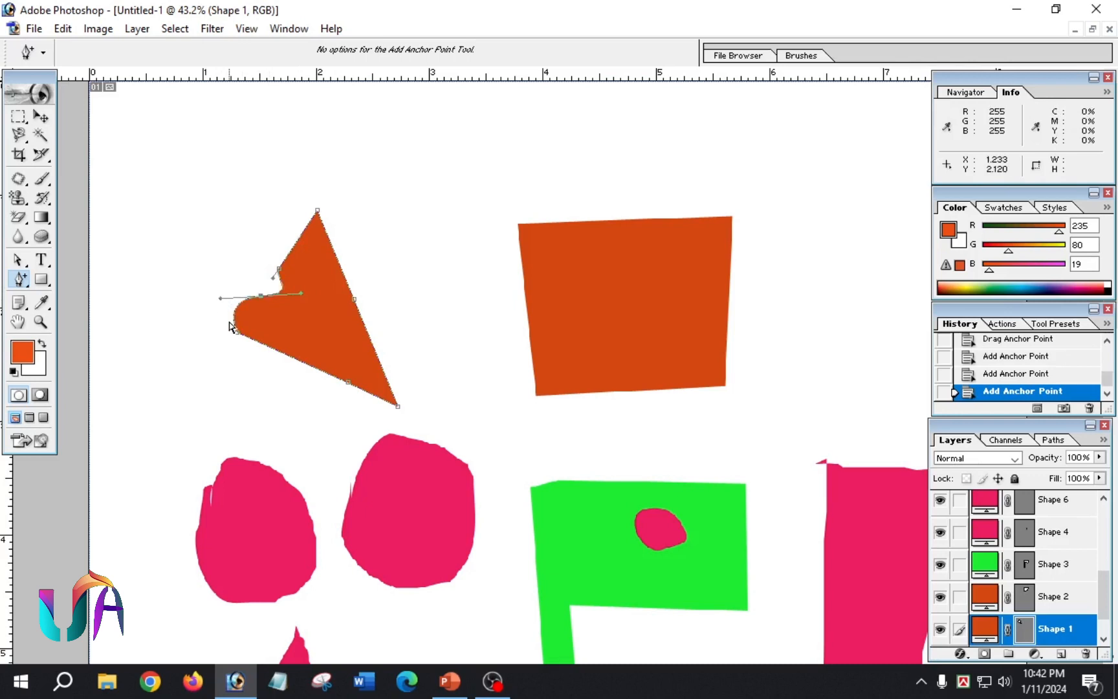
left_click_drag(279, 271, 304, 276)
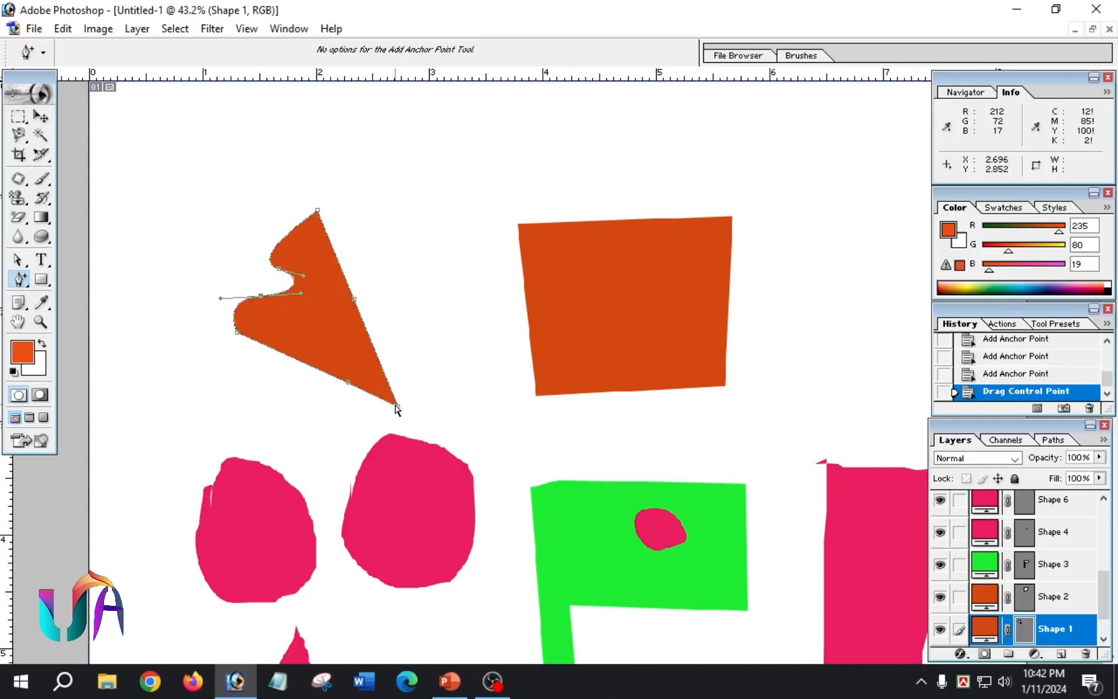
mouse_move(398, 406)
left_mouse_down()
mouse_move(387, 415)
mouse_move(432, 415)
mouse_move(396, 388)
left_mouse_up()
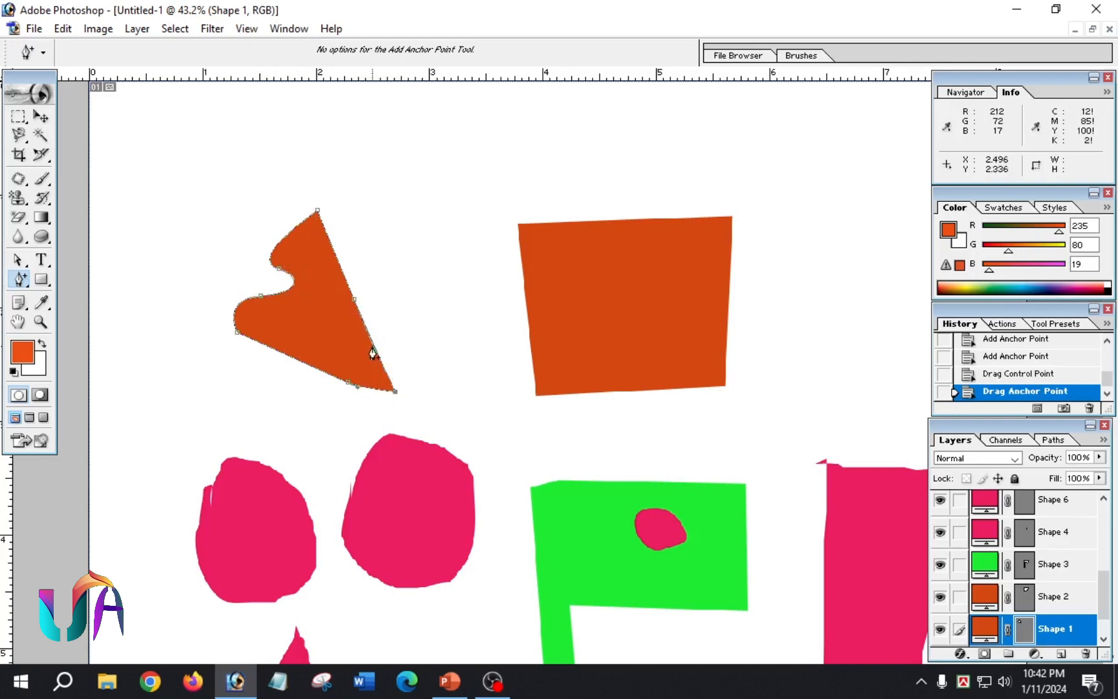
left_click_drag(374, 346, 406, 337)
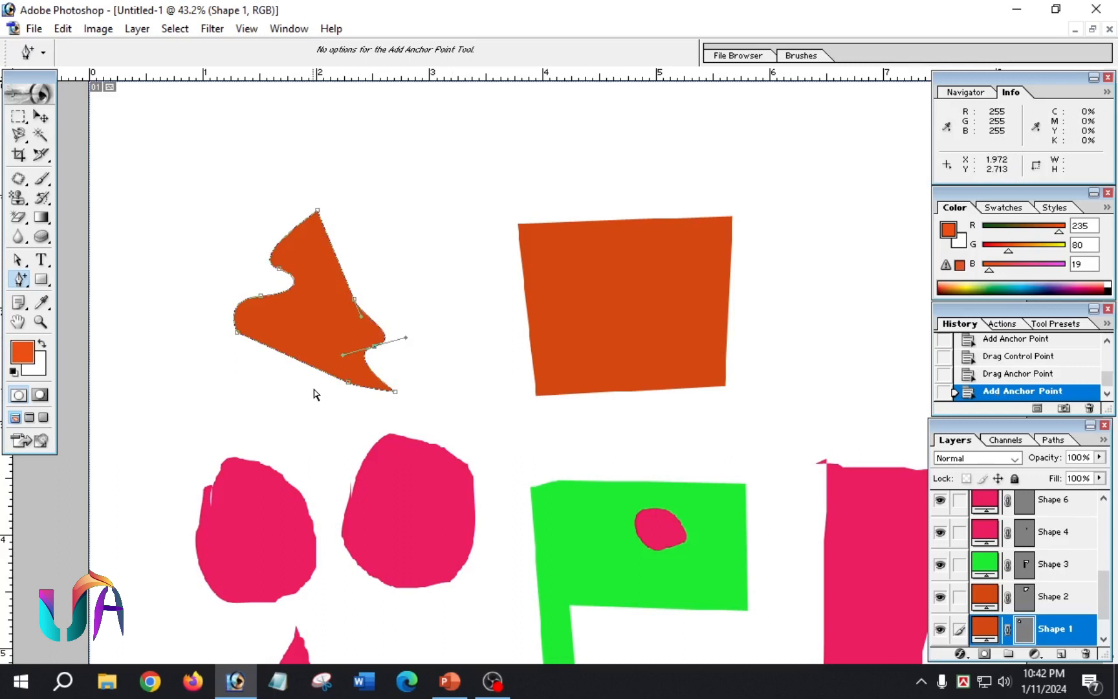
Step: Remove the extra anchor points from the triangle's left, right and bottom sides with the Delete Anchor Point tool
left_click(20, 279)
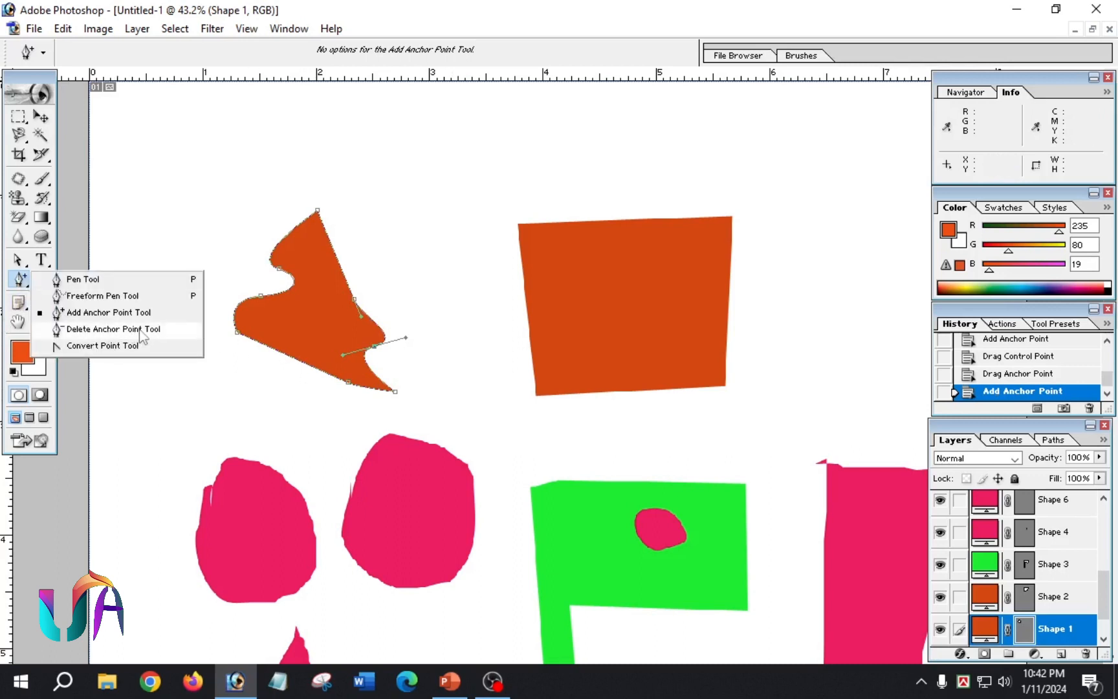
left_click(113, 329)
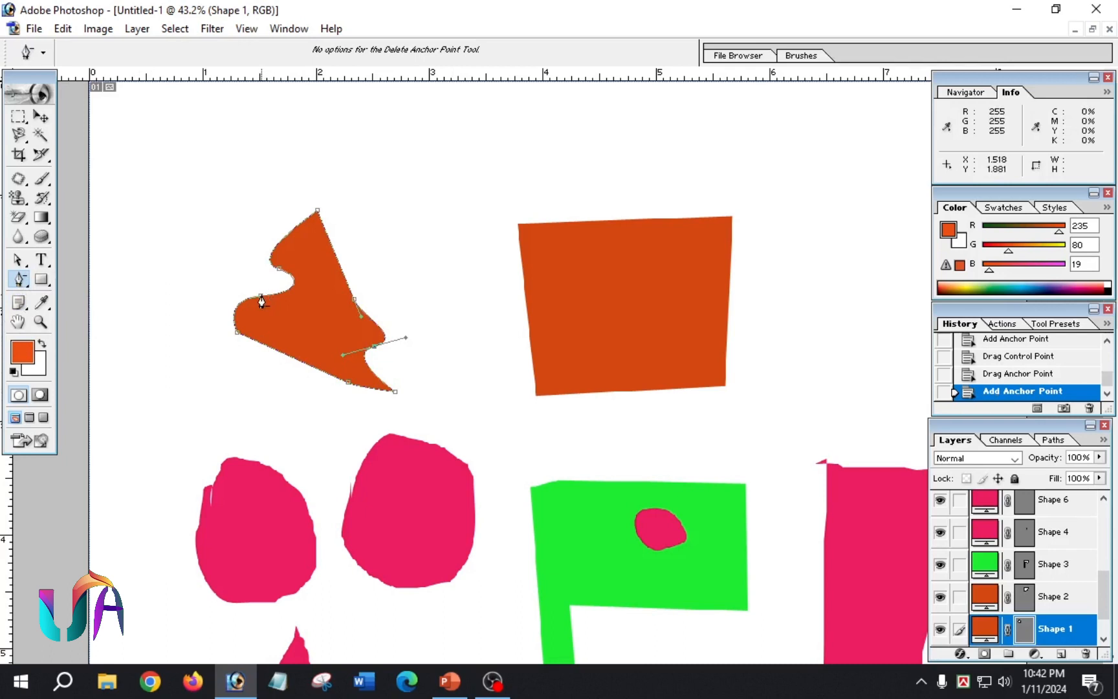
left_click(261, 300)
left_click(278, 272)
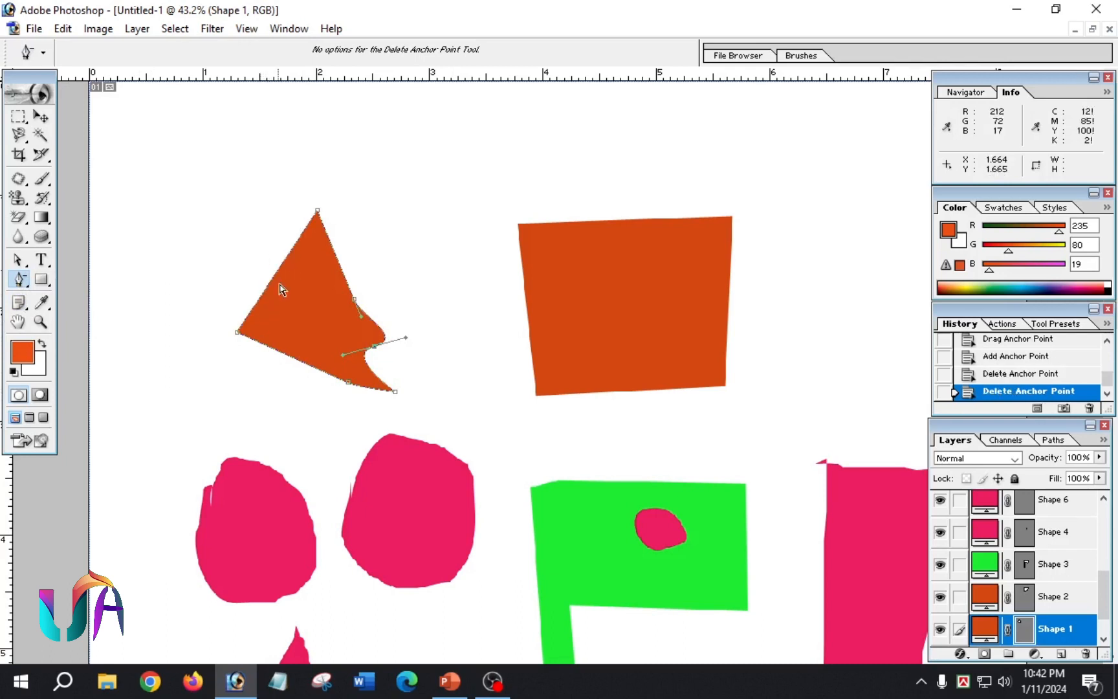
left_click(353, 302)
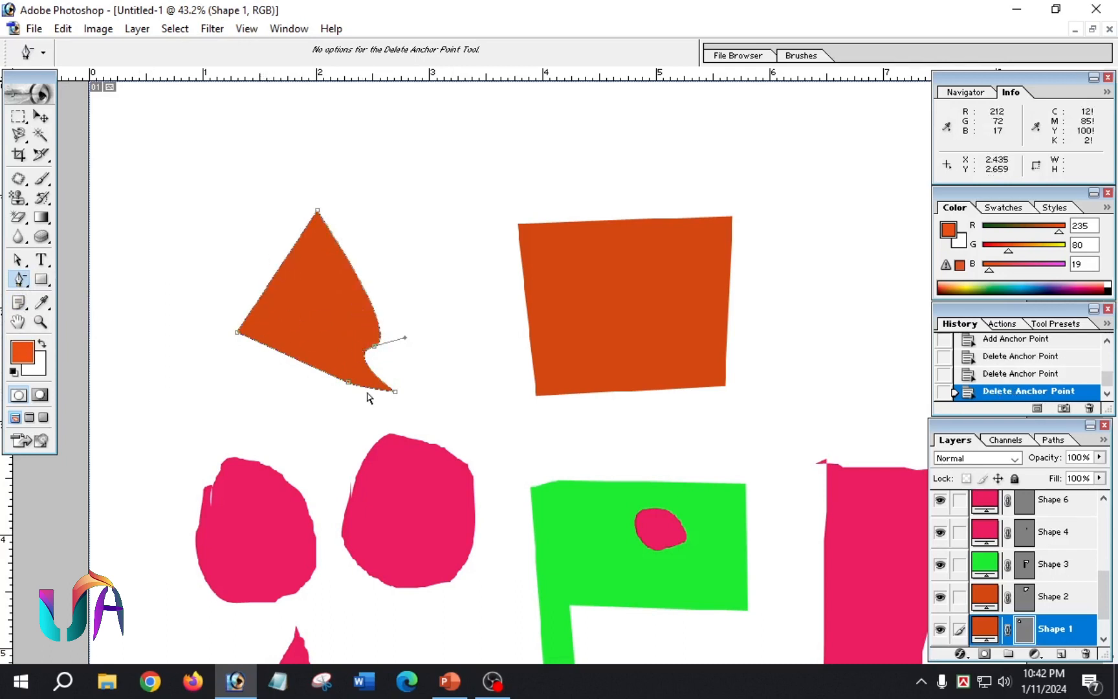
left_click(372, 351)
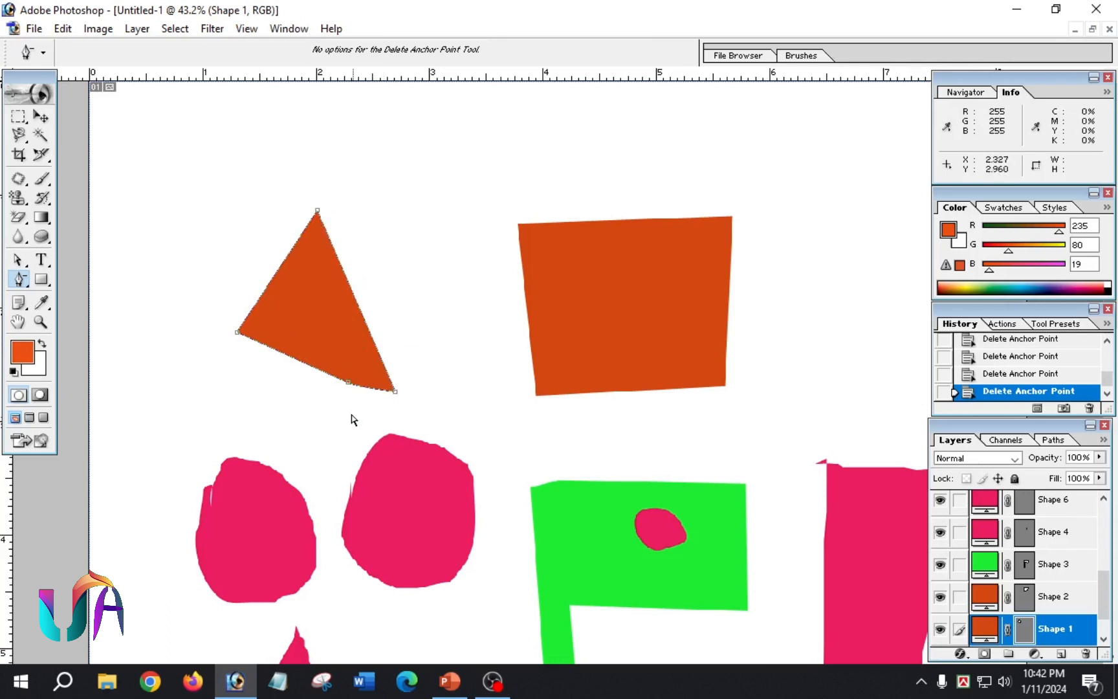
left_click(350, 384)
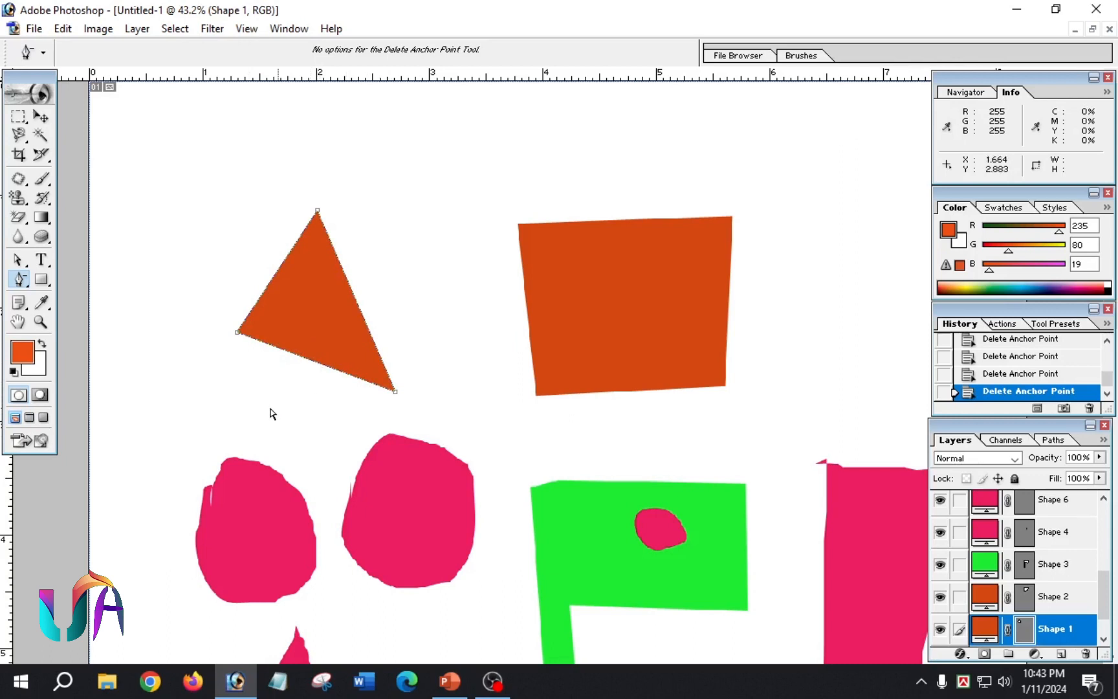
Step: Convert the triangle's three corners into smooth curves with the Convert Point tool and pull its left anchor point outward
left_click(19, 279)
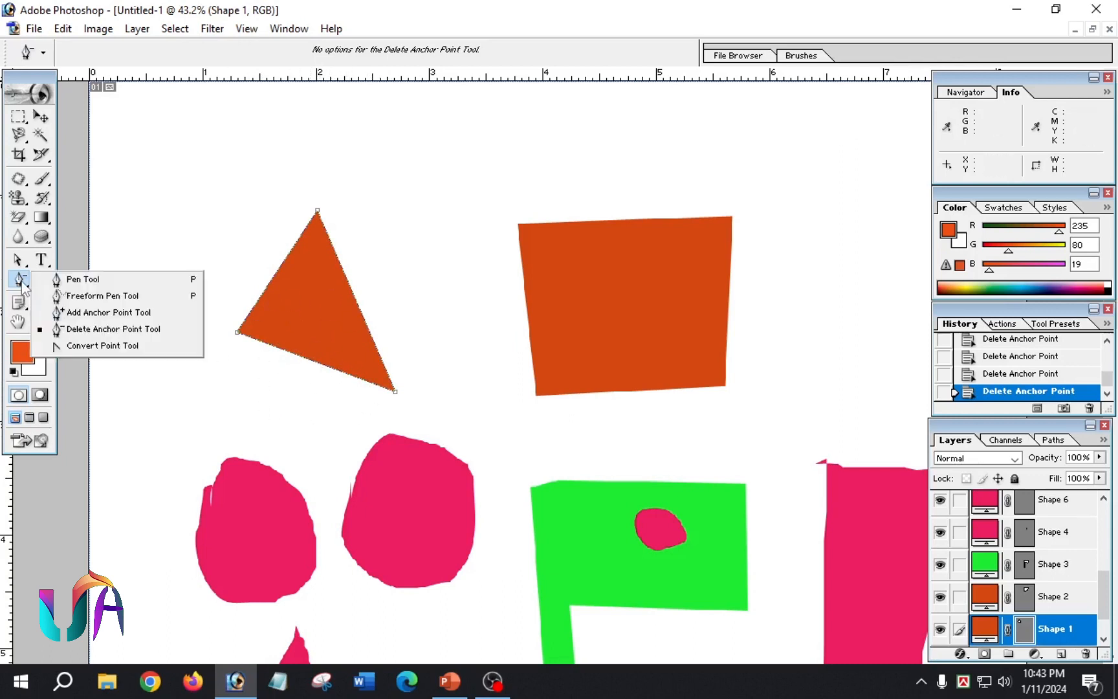
left_click(120, 347)
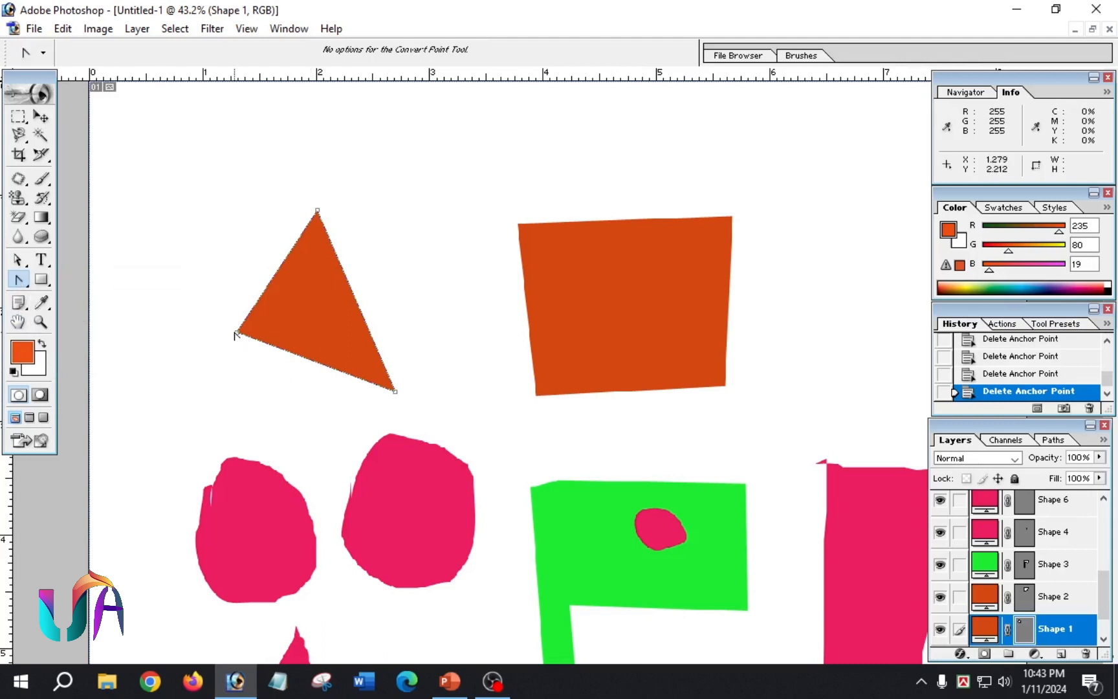
left_click_drag(237, 333, 247, 380)
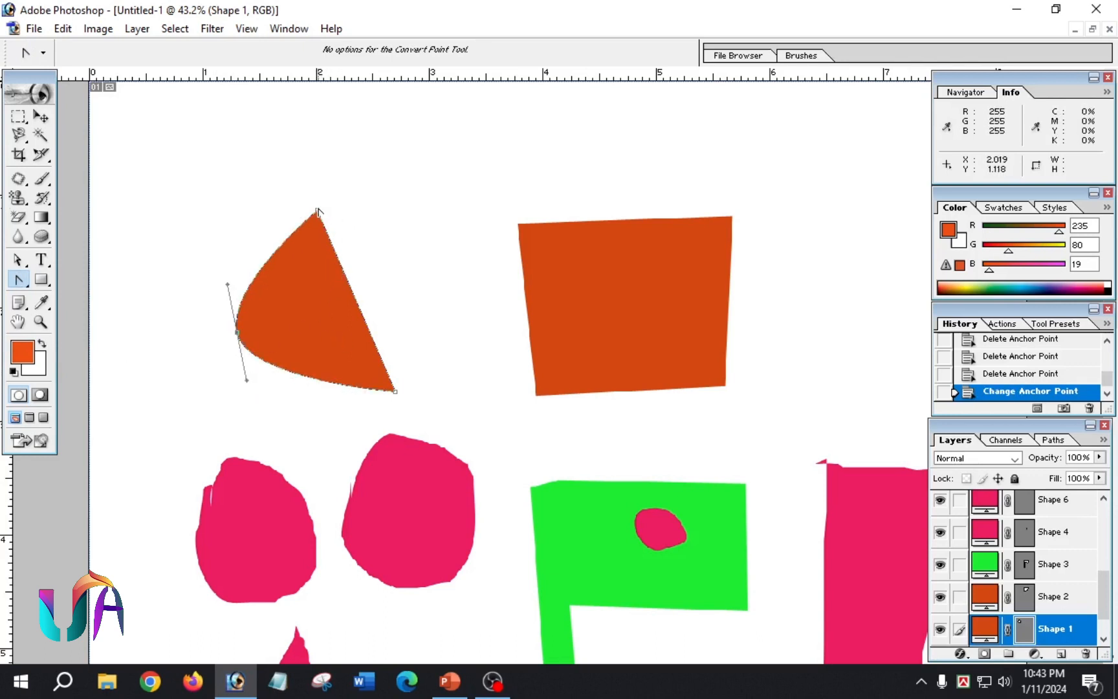
left_click_drag(318, 211, 239, 220)
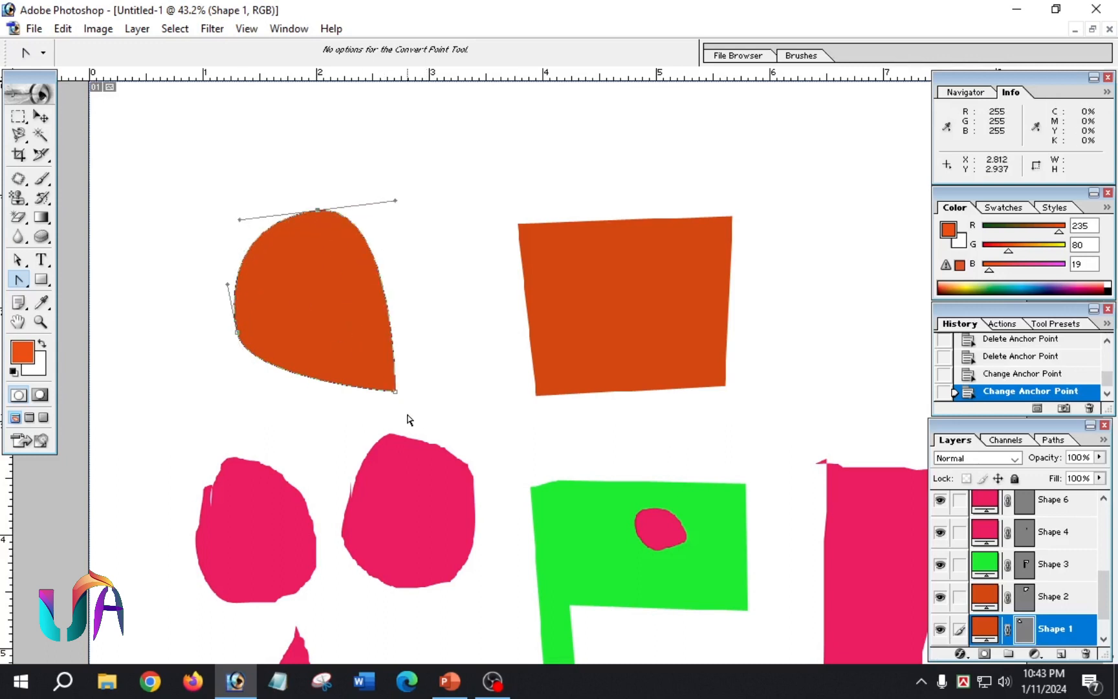
left_click_drag(394, 391, 461, 333)
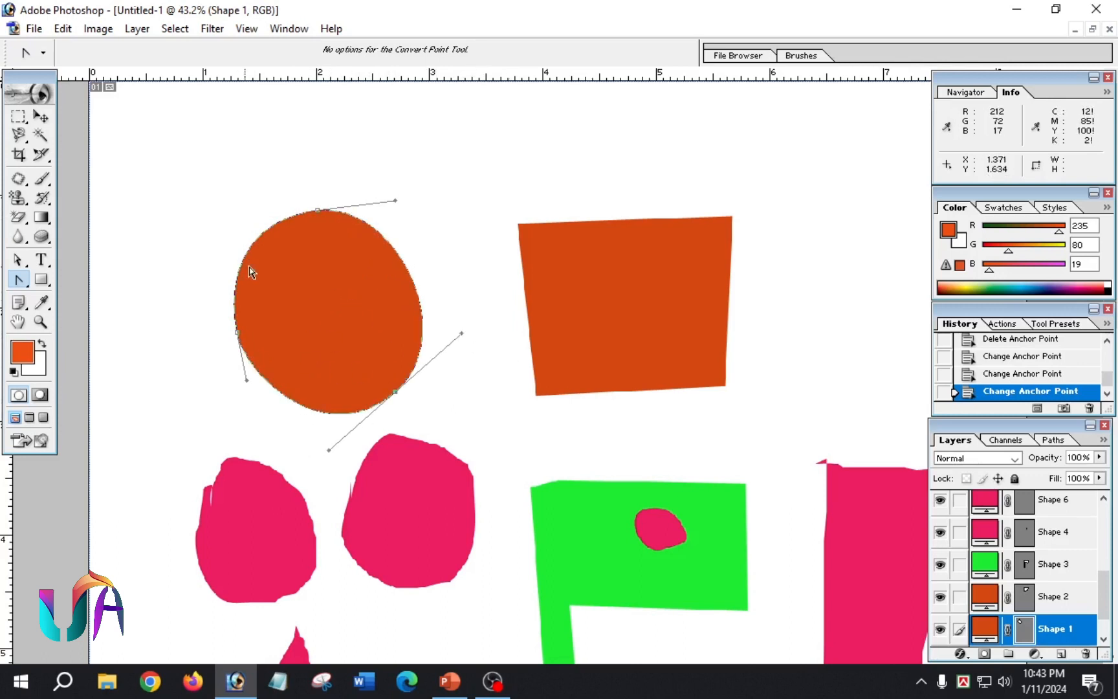
left_click_drag(237, 332, 238, 336)
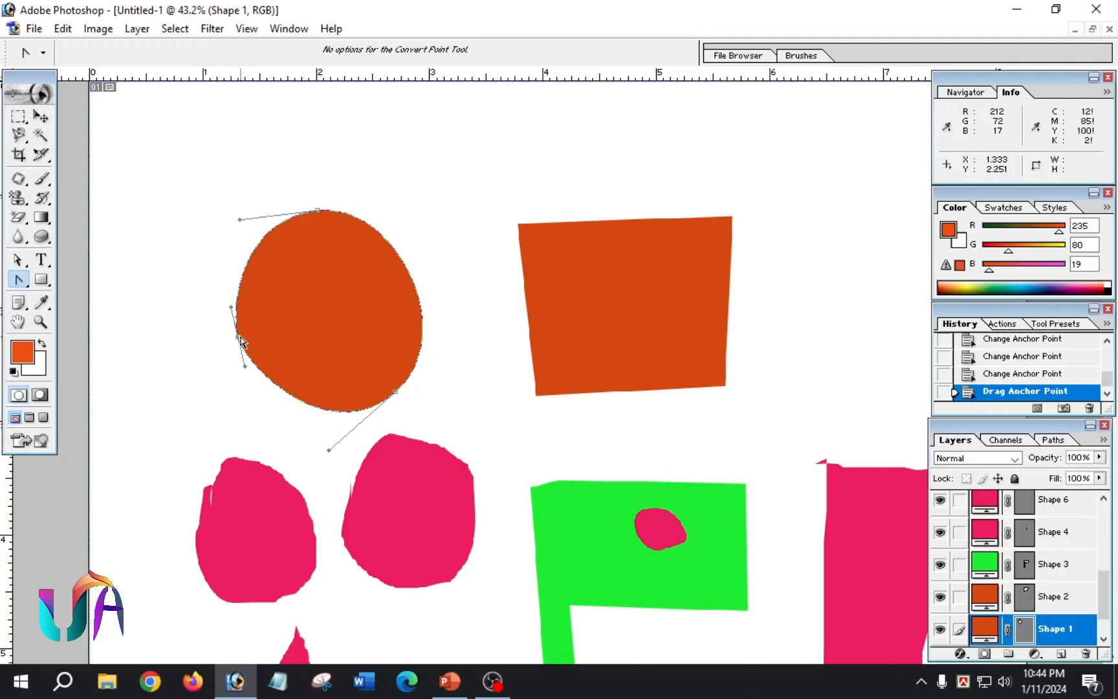
left_click_drag(240, 338, 199, 343)
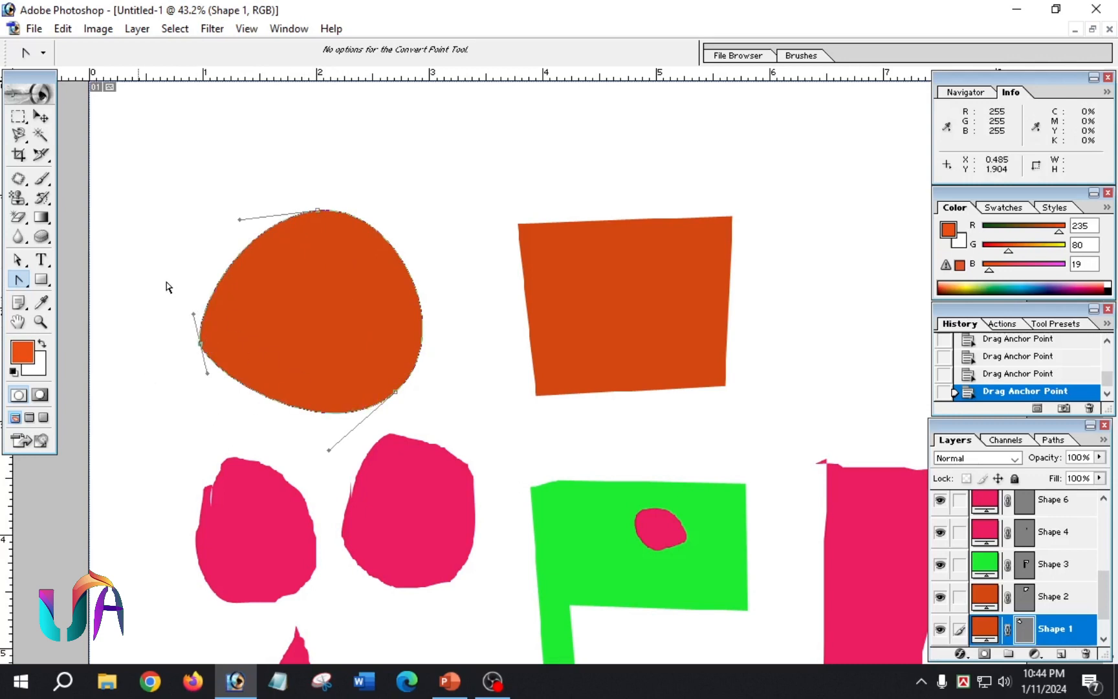
Step: Move the whole rounded orange shape up and to the left with the Path Selection tool
left_click(19, 284)
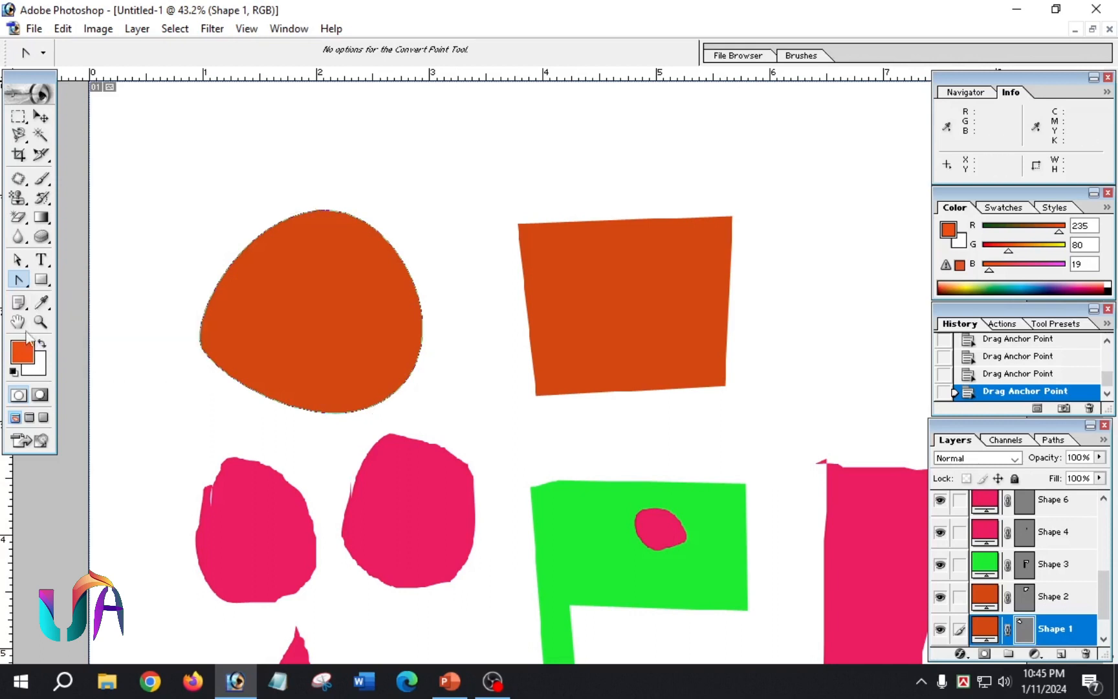
left_click(18, 261)
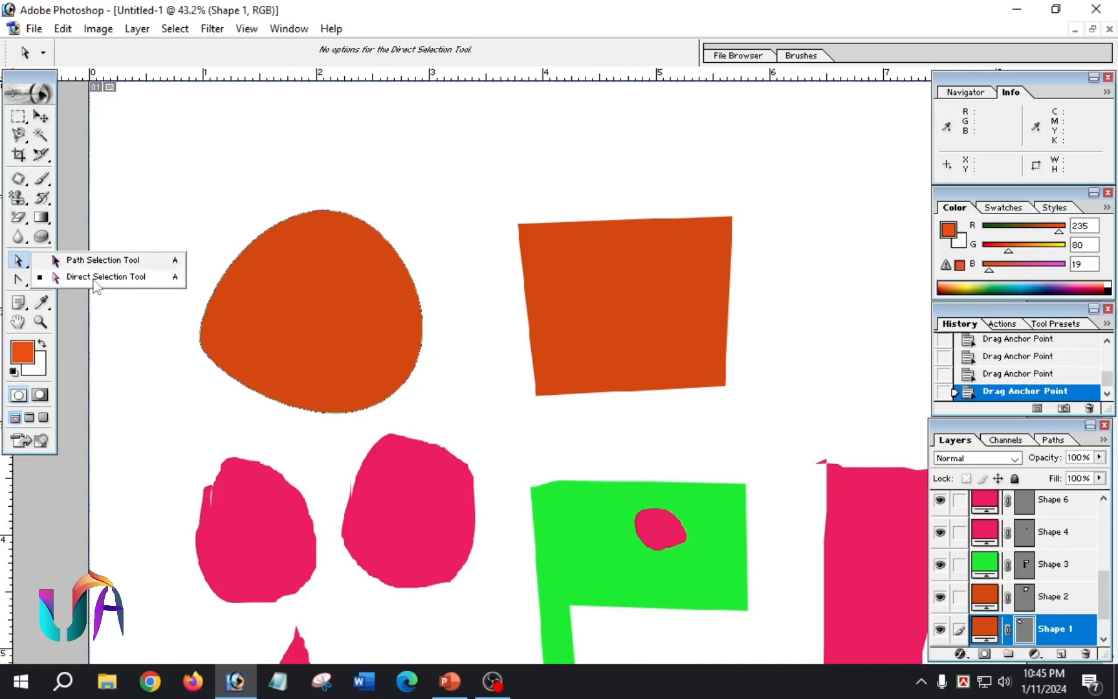
left_click(98, 261)
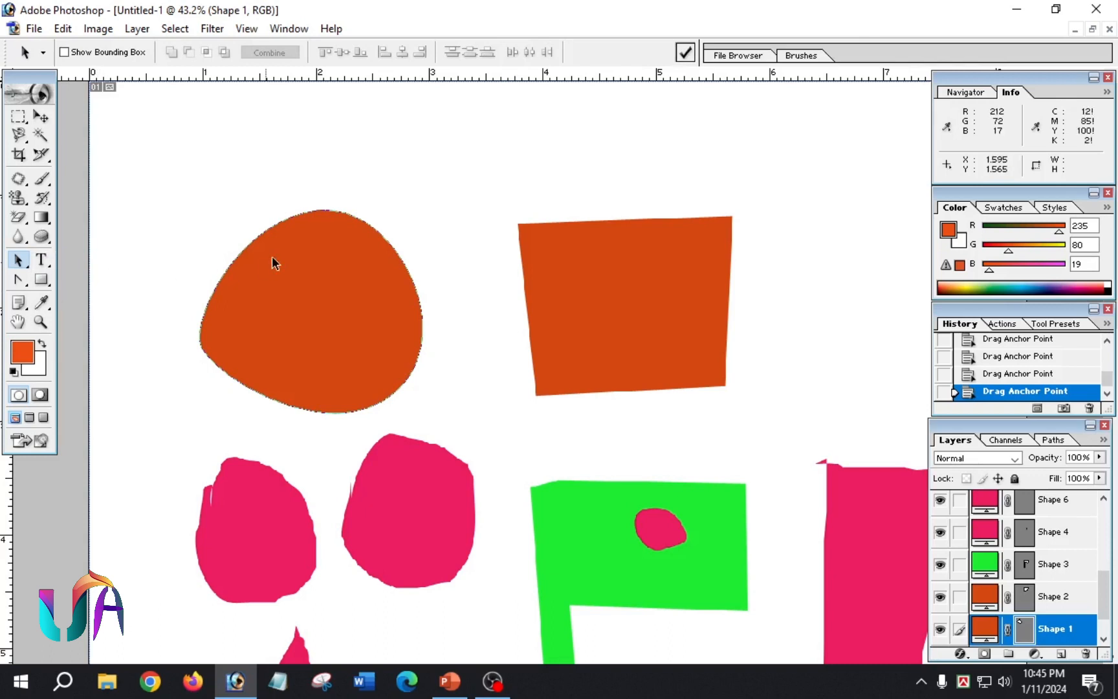
left_click_drag(294, 226, 269, 247)
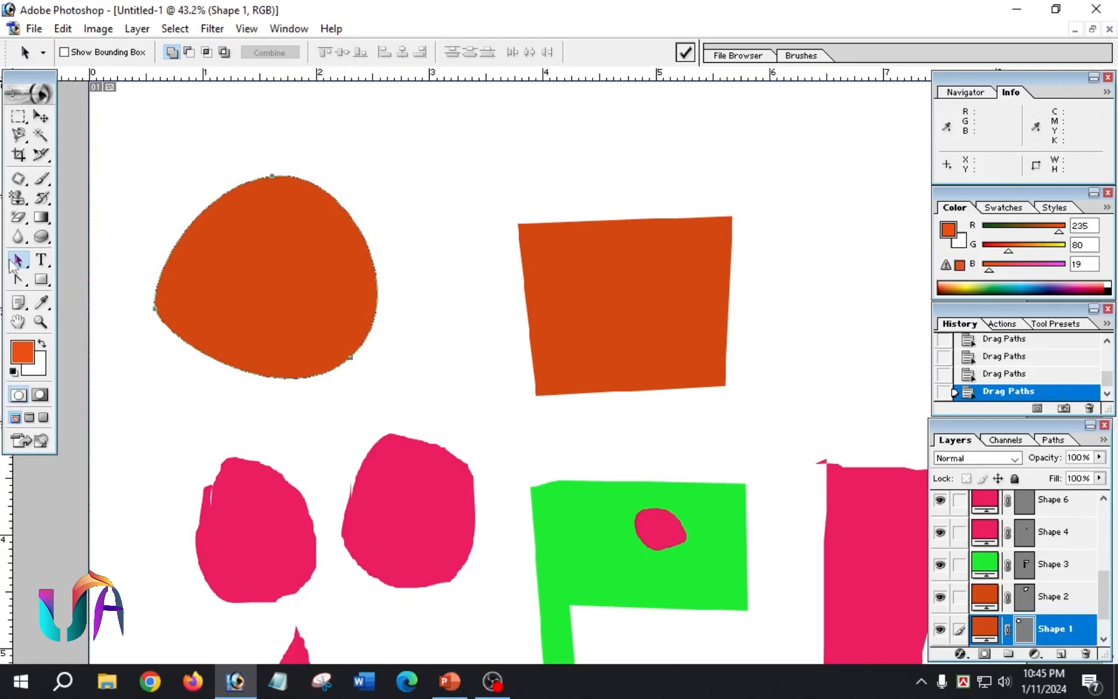
Step: Reshape the orange blob's upper curve with the Direct Selection tool by raising its top anchor and stretching its direction handle
left_click_drag(17, 260, 106, 279)
left_click_drag(291, 252, 348, 224)
left_click(303, 180)
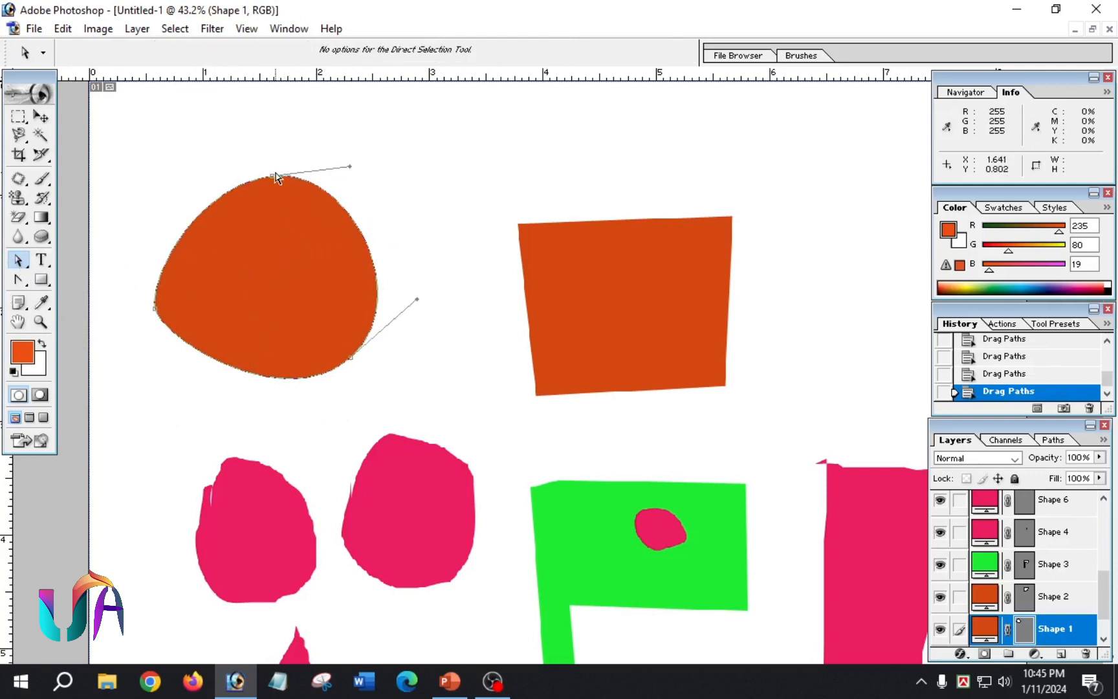
left_click_drag(272, 177, 378, 153)
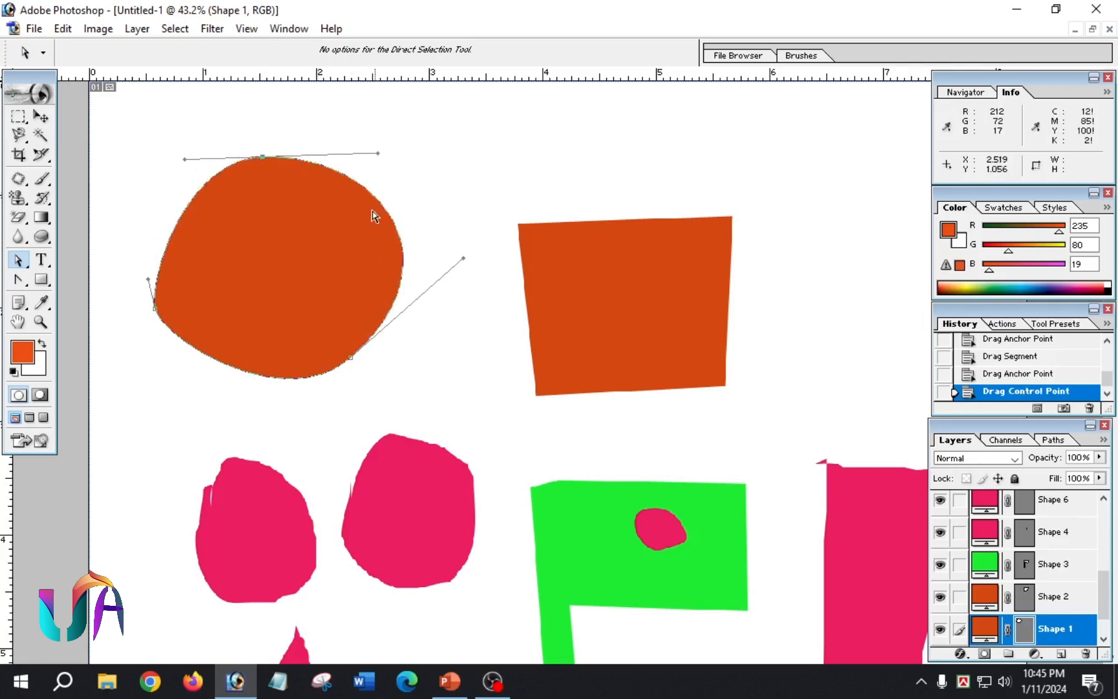
Step: Reposition the orange blob, the orange quadrilateral and the green flag slightly higher with the Path Selection tool
left_click(17, 259)
left_click(94, 262)
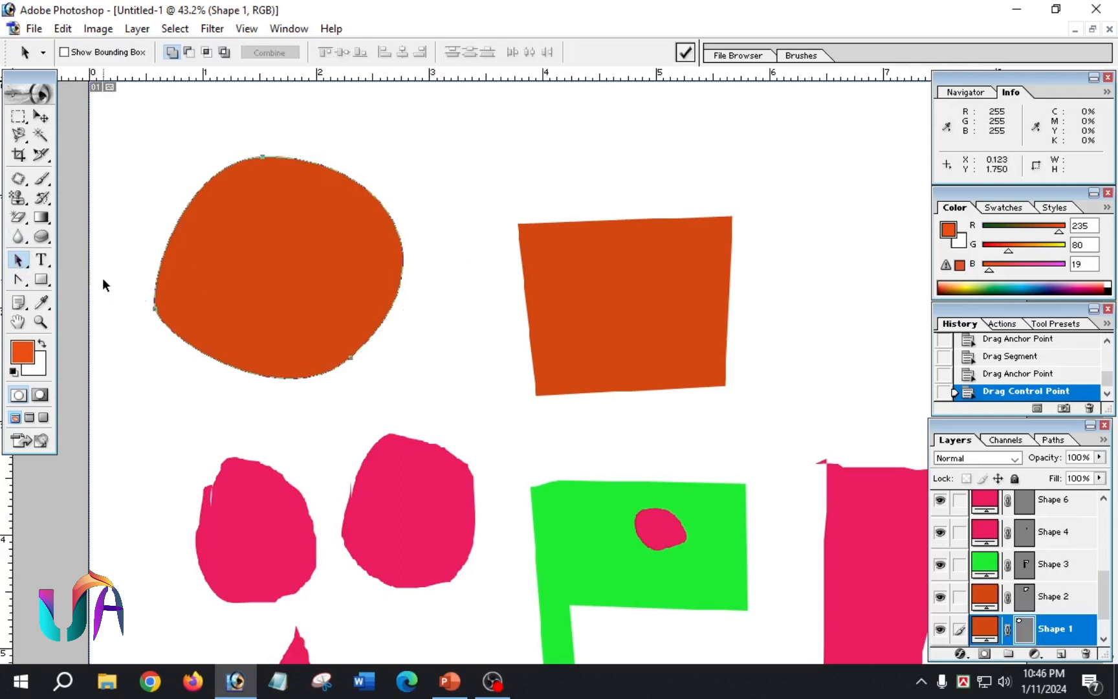
left_click_drag(296, 268, 400, 196)
left_click_drag(385, 196, 289, 300)
left_click_drag(269, 300, 295, 214)
left_click_drag(674, 262, 652, 210)
mouse_move(600, 519)
left_mouse_down()
mouse_move(644, 422)
mouse_move(563, 514)
mouse_move(604, 506)
mouse_move(593, 518)
left_mouse_up()
Step: Merge all visible layers, clear the entire canvas within a full-page rectangular selection, and deselect
key("u")
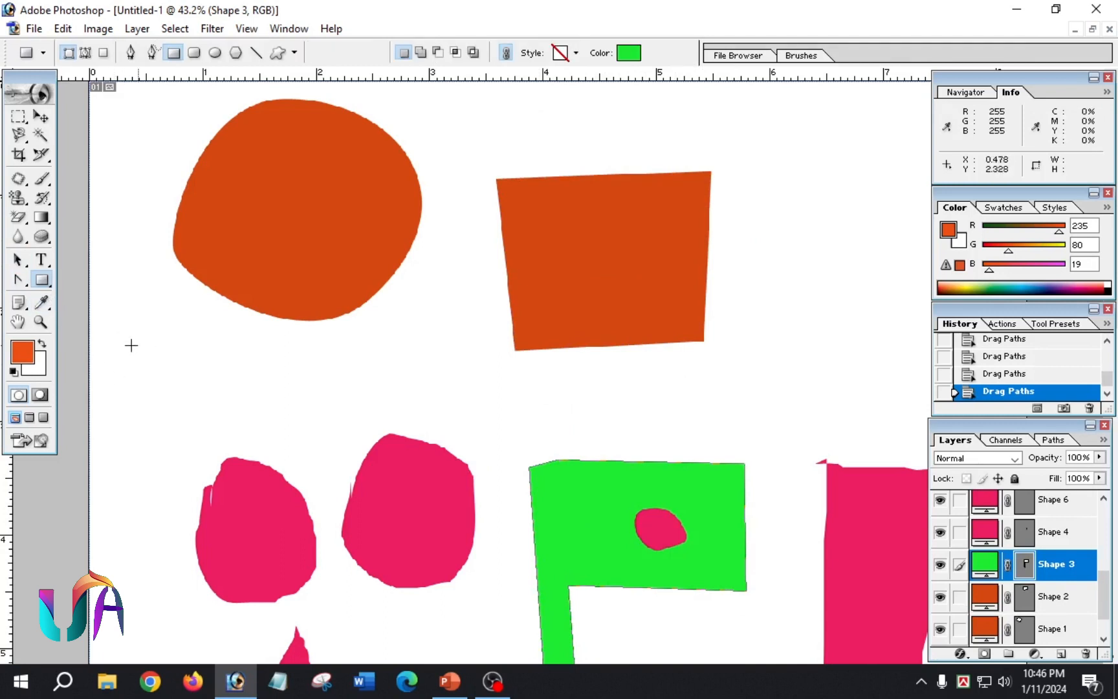
left_click(41, 279)
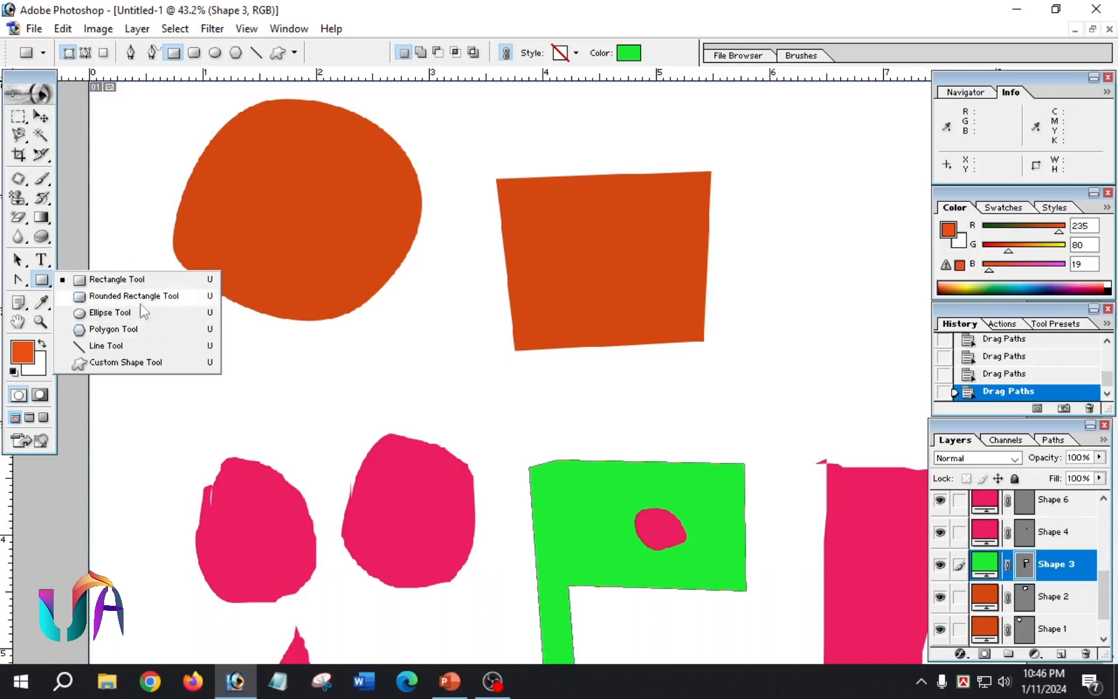
scroll(355, 370, "down", 3)
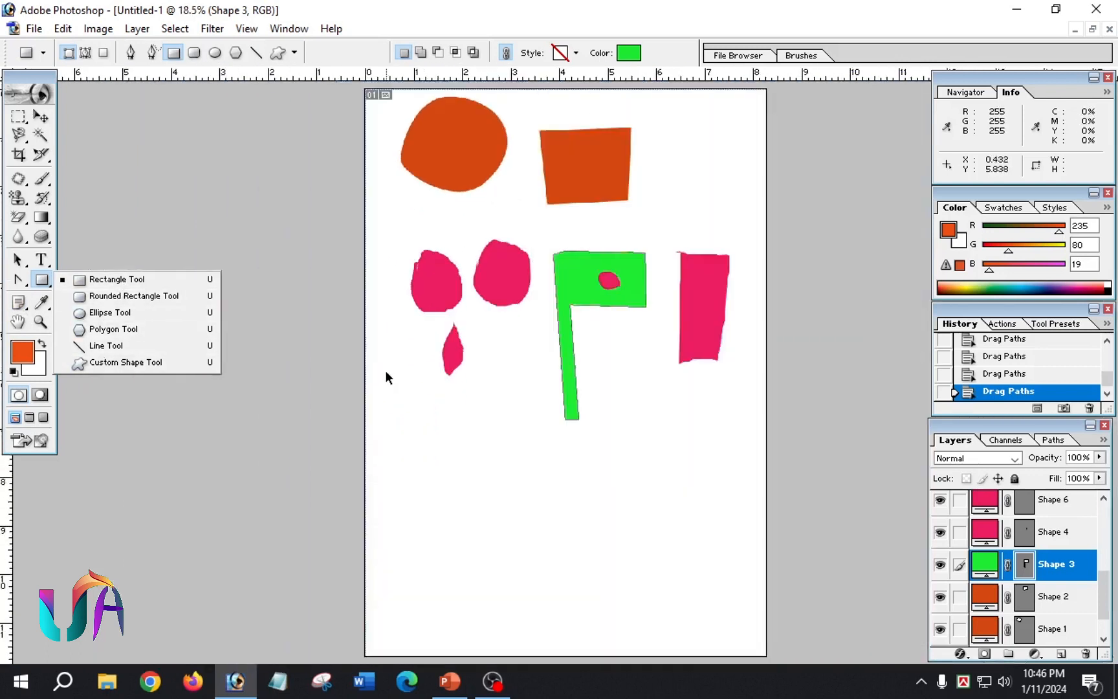
scroll(494, 351, "down", 1)
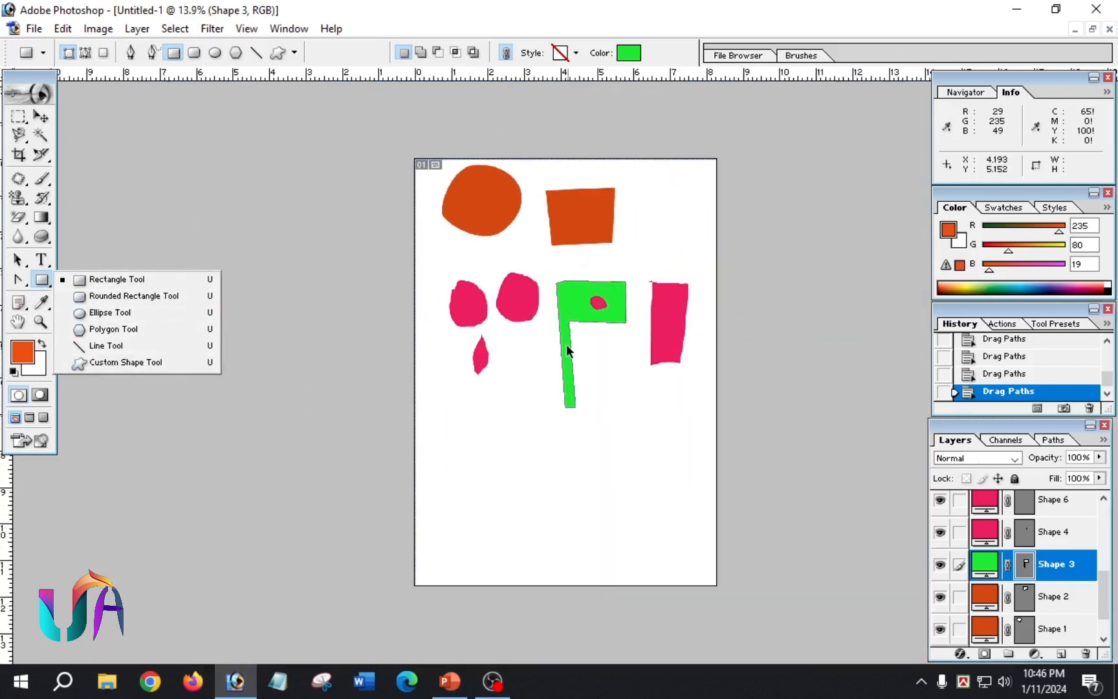
left_click(18, 116)
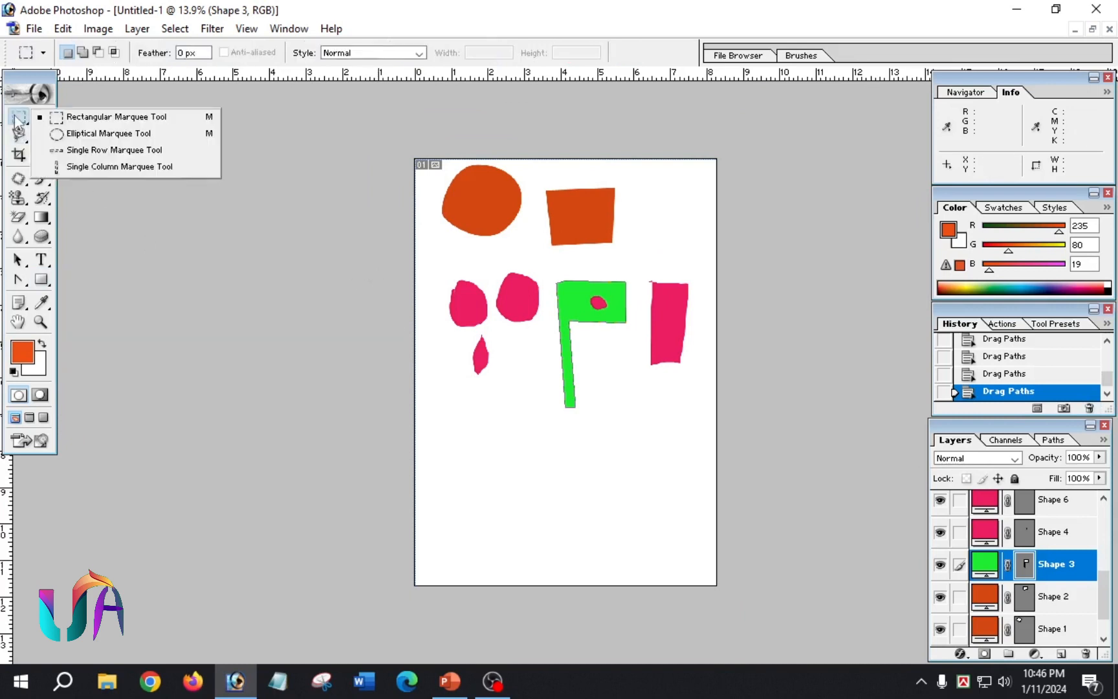
left_click(400, 136)
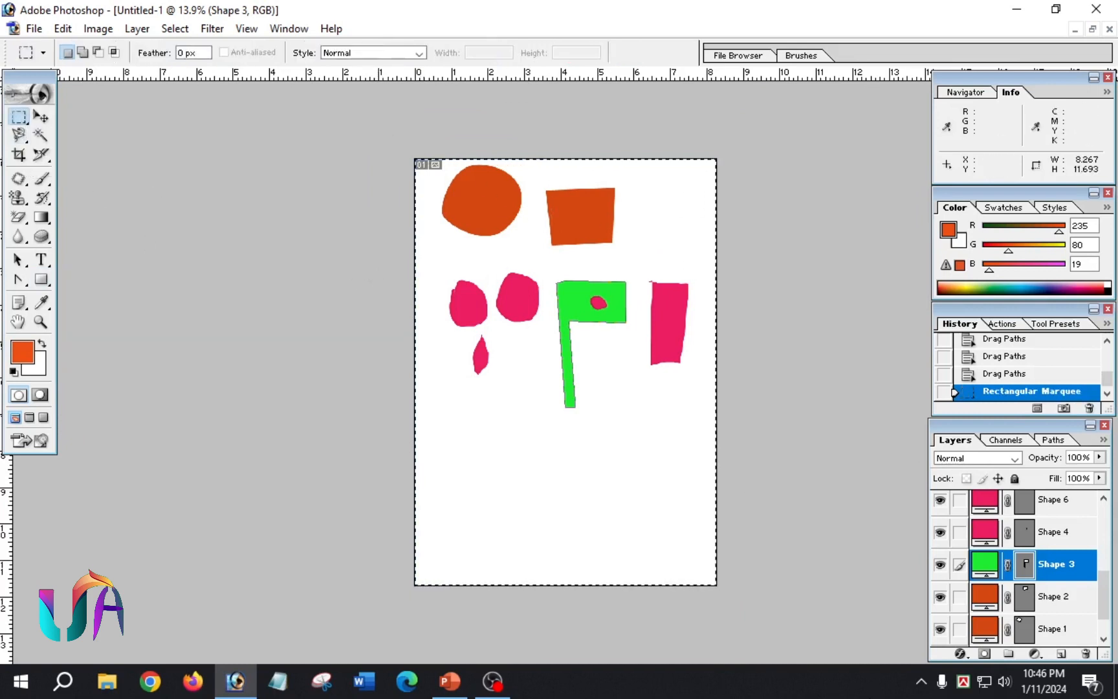
key("ctrl+shift+e")
key("Delete")
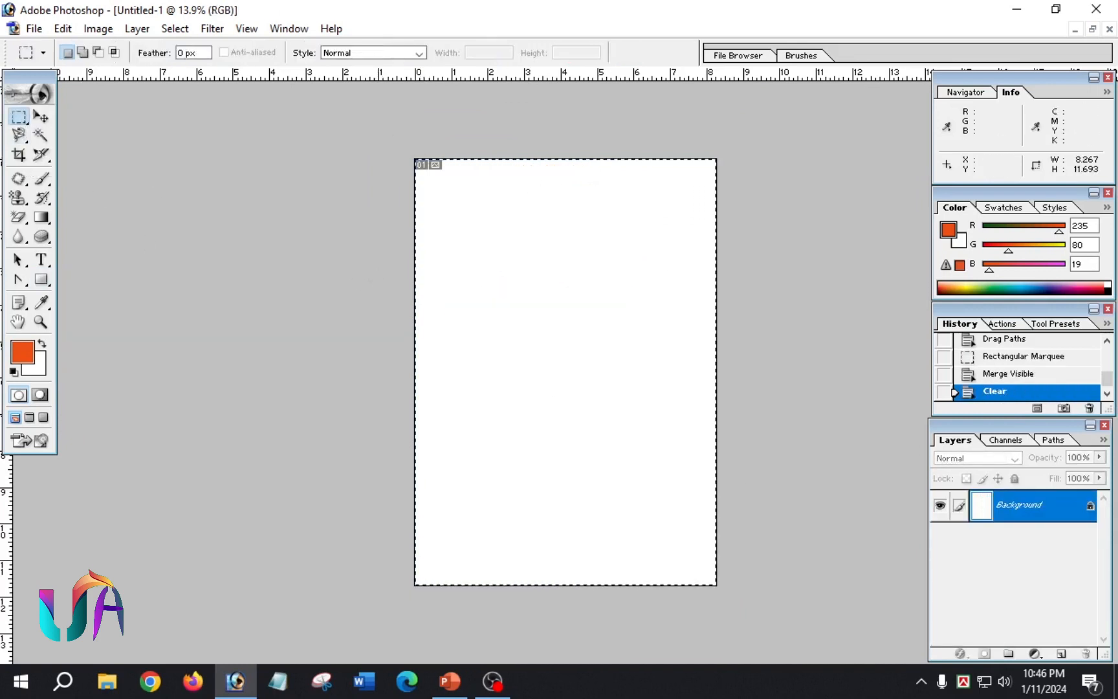
scroll(665, 457, "up", 7)
key("ctrl+d")
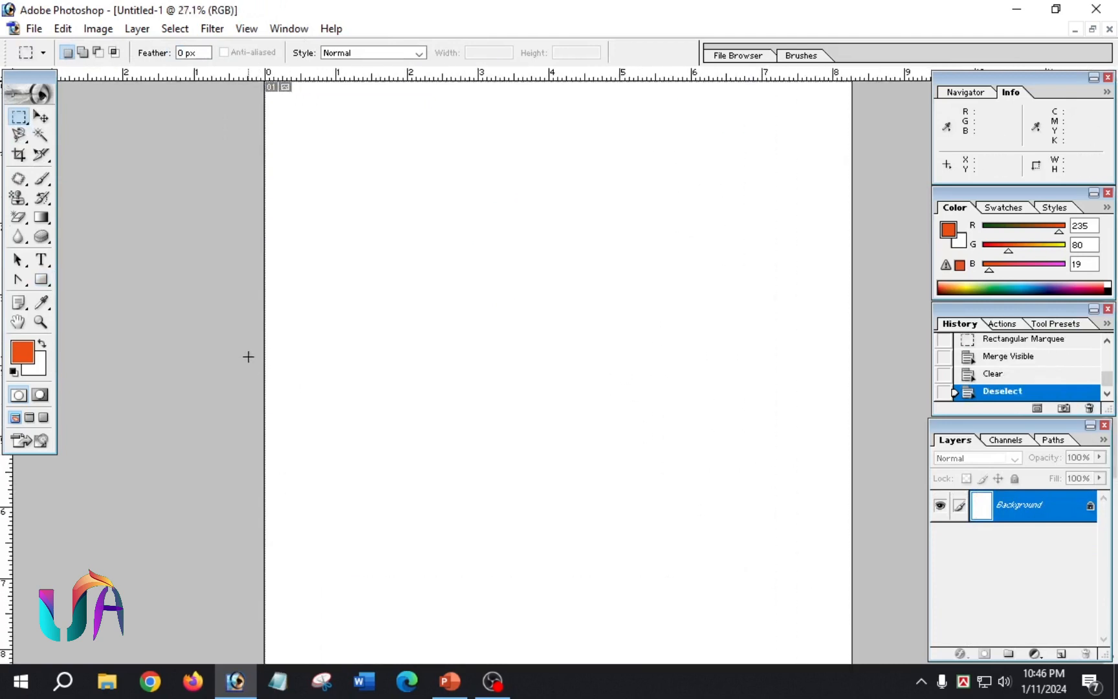
Step: Draw an orange rectangle in the page's upper left area and a rounded rectangle with a 10 px radius below and to its left
key("a")
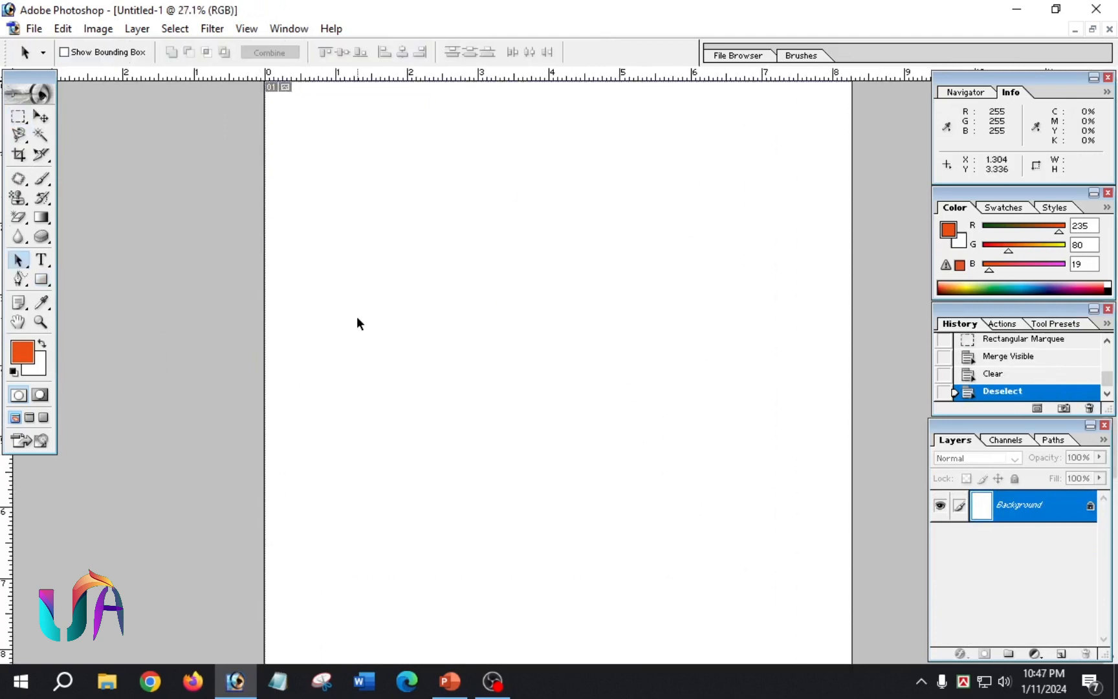
left_click(41, 280)
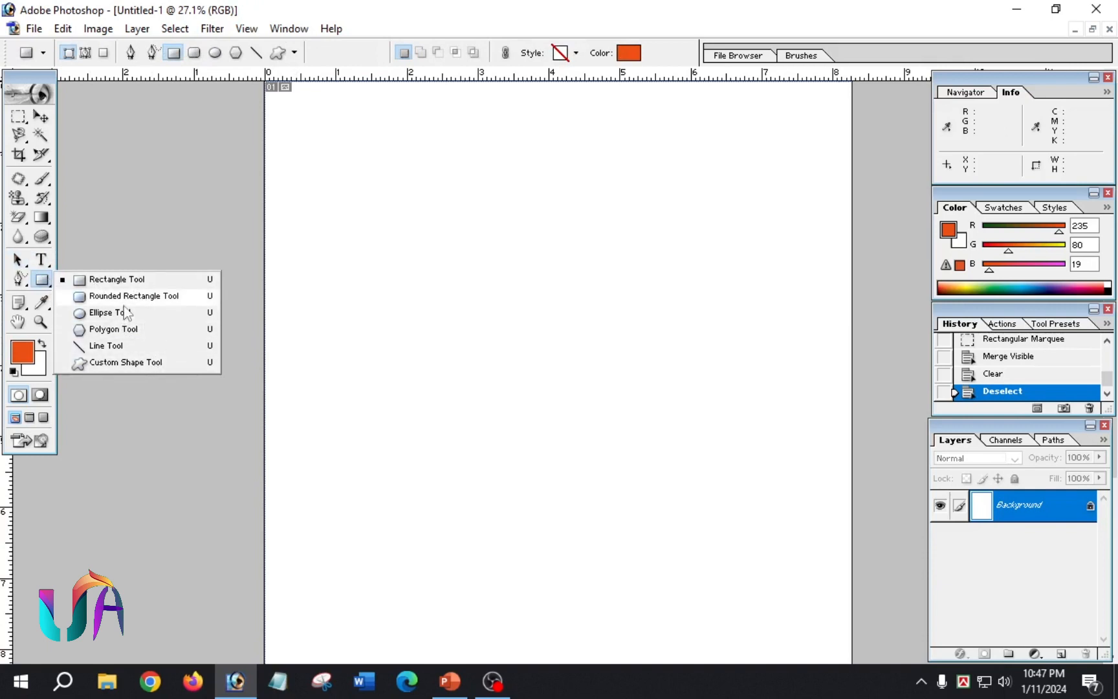
left_click(117, 280)
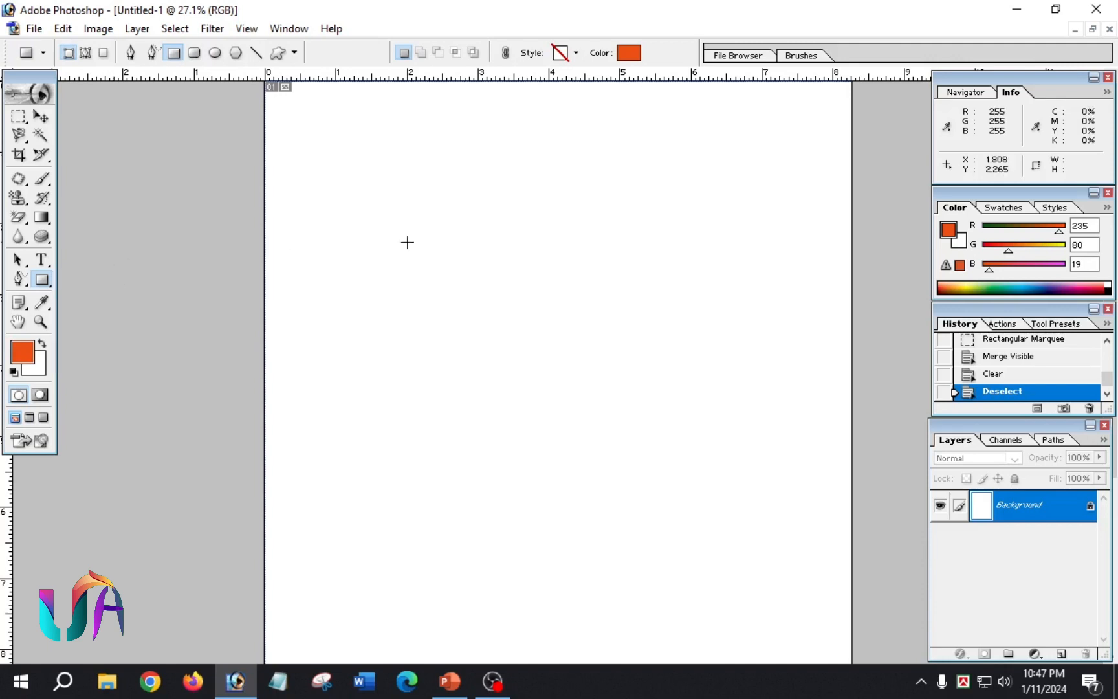
left_click_drag(387, 196, 509, 289)
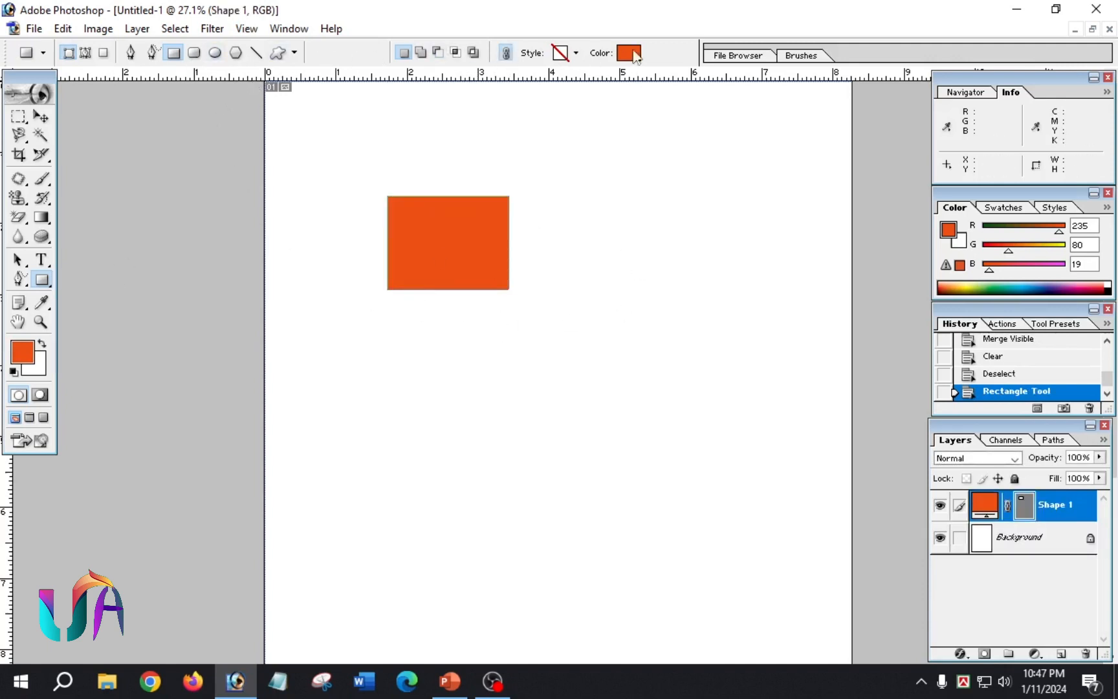
left_click(194, 53)
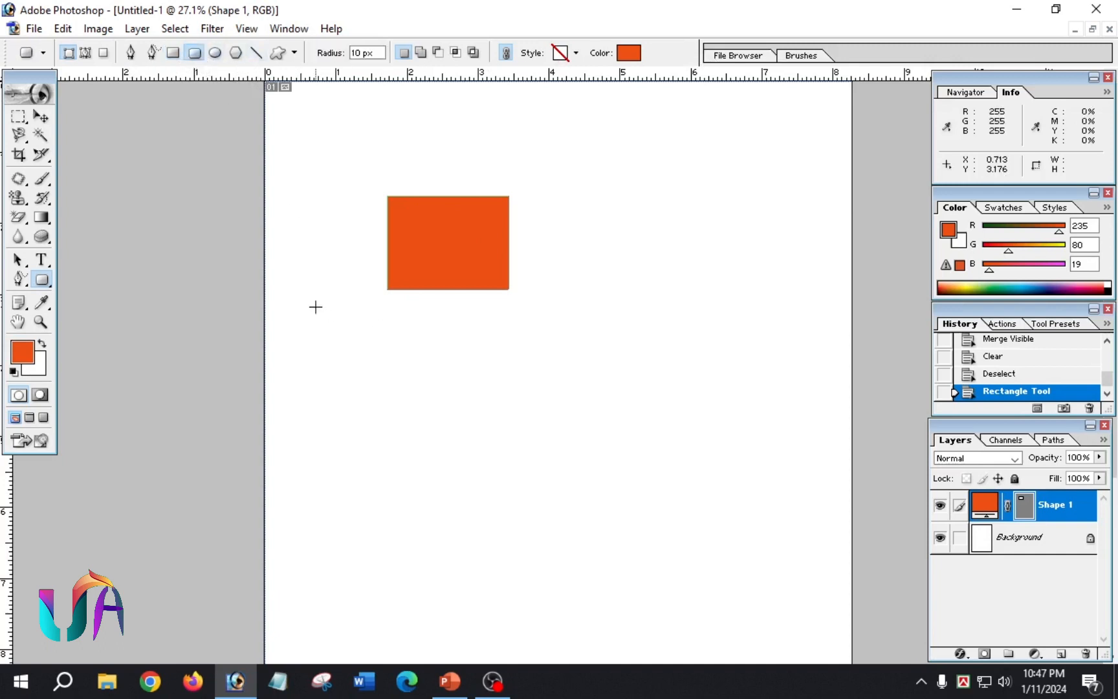
left_click_drag(315, 307, 414, 415)
Step: Draw an orange circle at the upper right of the page and a 5-sided polygon beside the rounded rectangle
left_click(215, 53)
left_click_drag(629, 206, 757, 335)
left_click(236, 53)
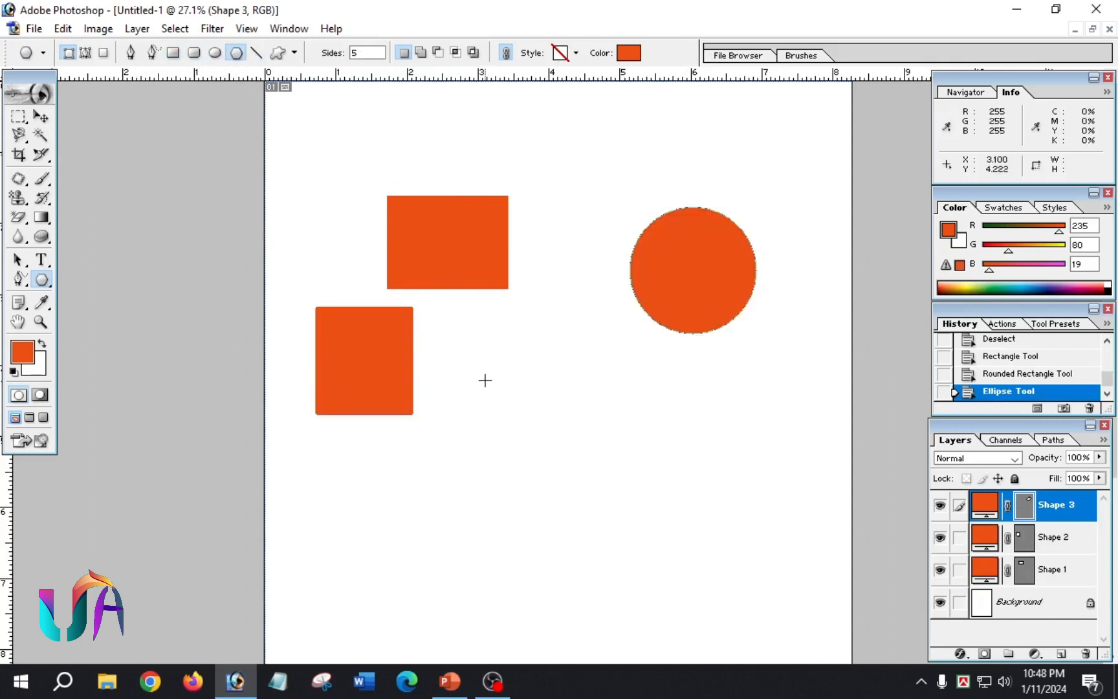
left_click_drag(484, 363, 527, 414)
Step: Draw a long, slightly slanted 3 px line between the pentagon and circle, plus a very short horizontal line above the rectangle
left_click(256, 53)
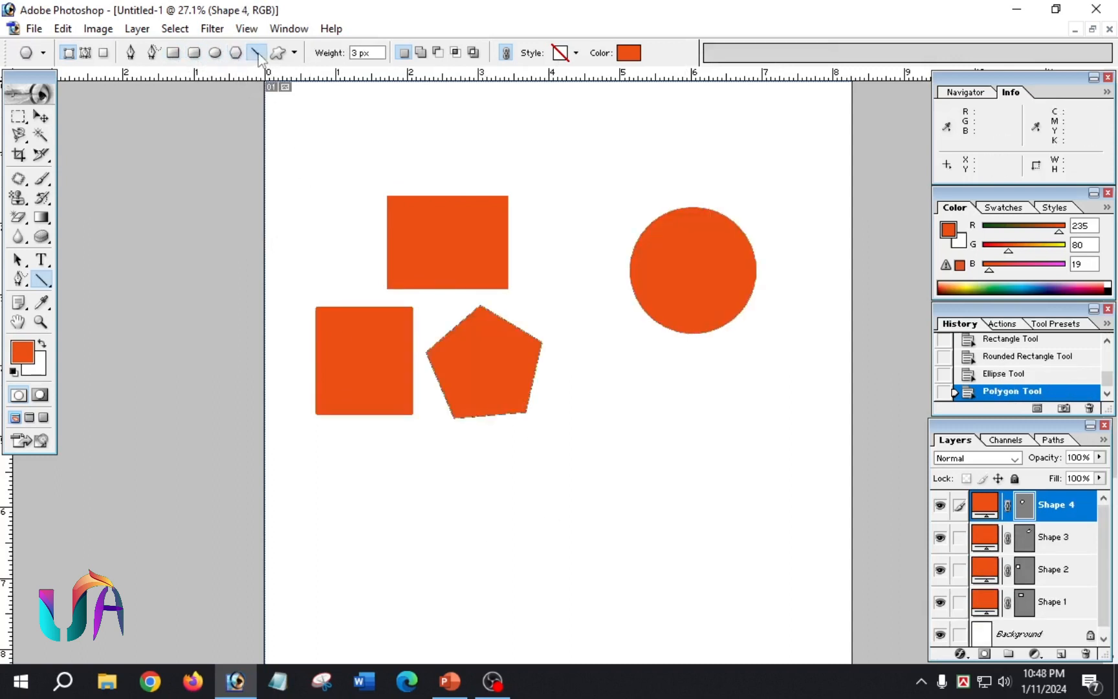
mouse_move(585, 215)
left_mouse_down()
mouse_move(639, 420)
mouse_move(621, 469)
left_mouse_up()
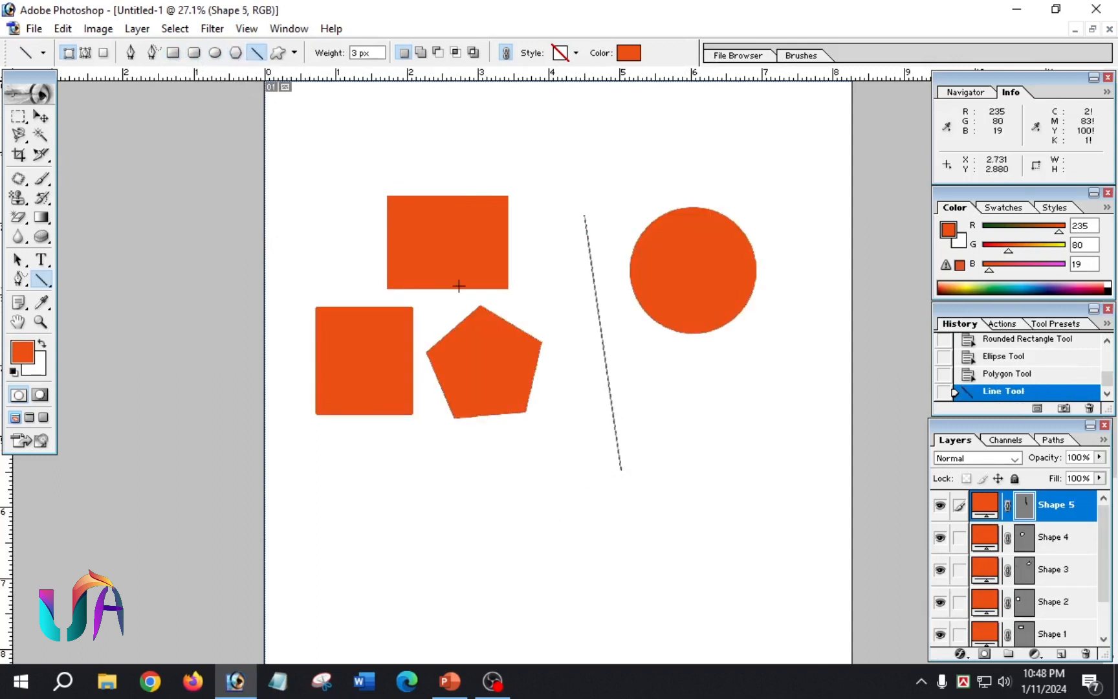
left_click_drag(509, 144, 520, 144)
Step: Draw a large orange arrow custom shape below the circle and a thinner arrow overlapping its upper part
left_click(279, 53)
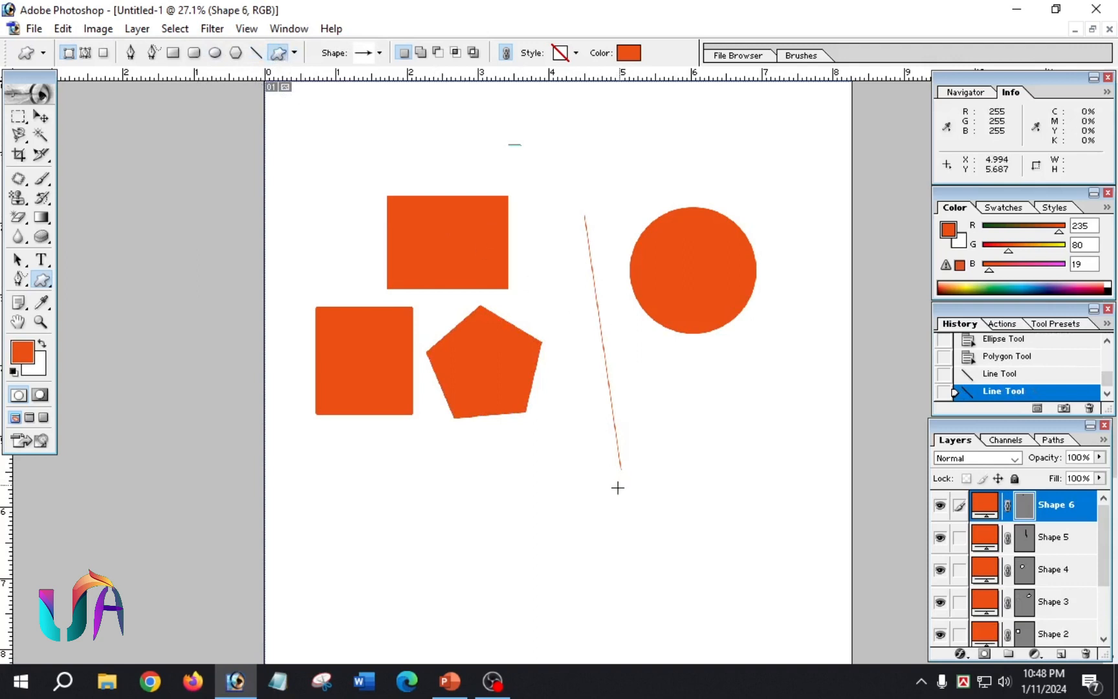
left_click_drag(524, 489, 800, 574)
left_click_drag(761, 525, 555, 513)
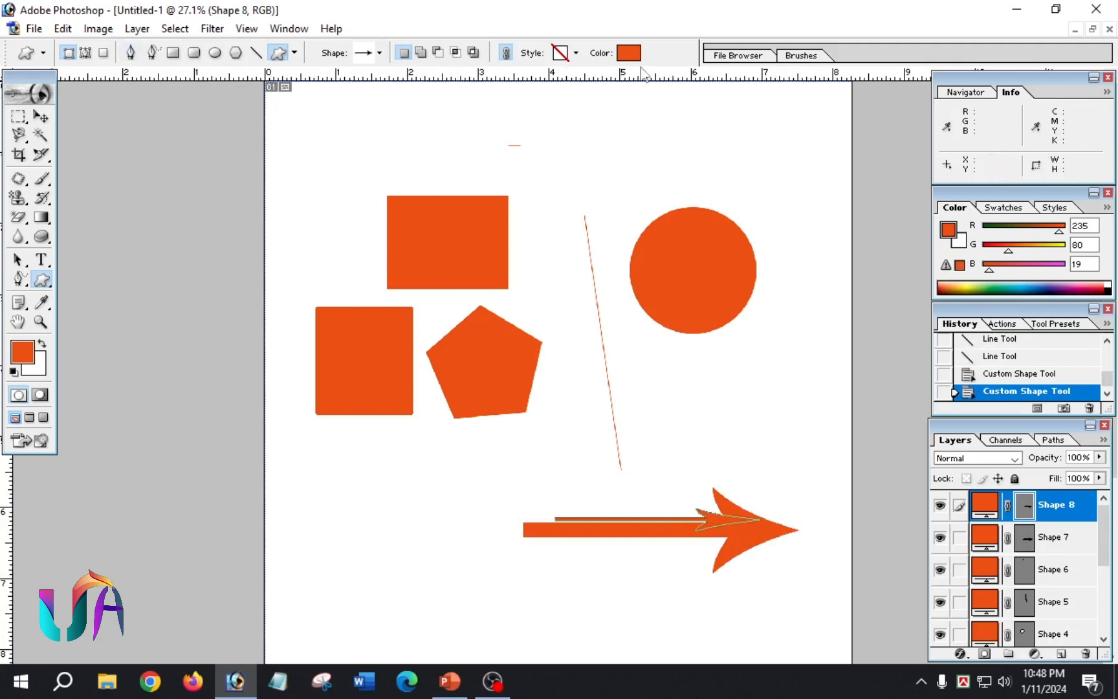
Step: Recolour the thin arrow blue and move it up clear of the large orange arrow
left_click(629, 55)
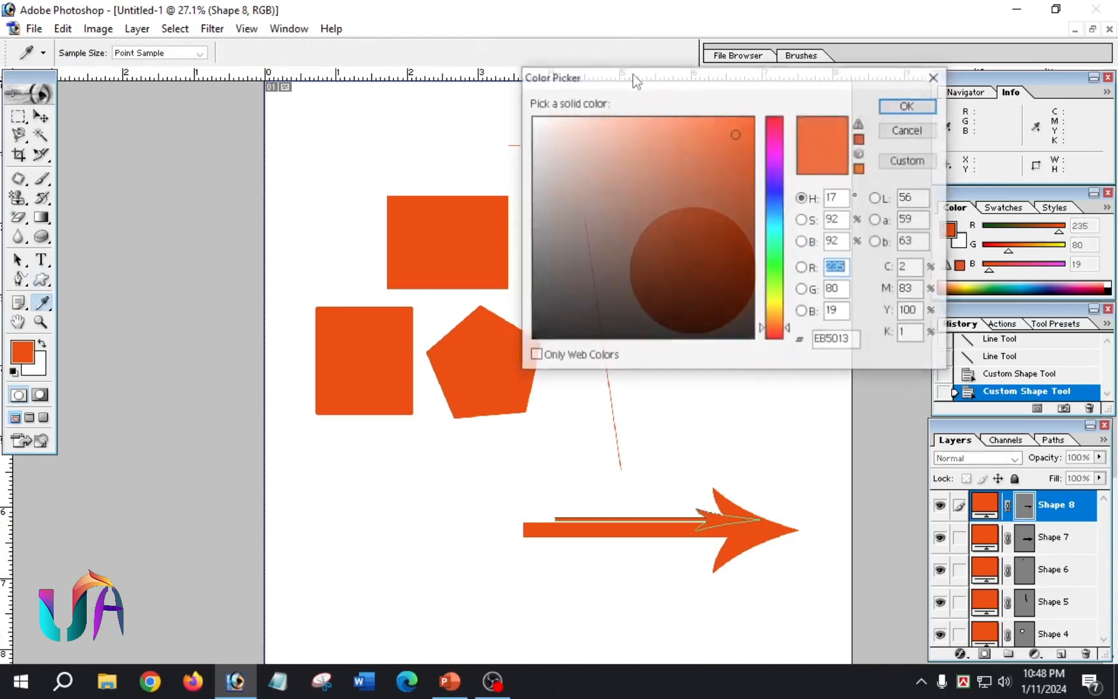
left_click(776, 194)
left_click(908, 106)
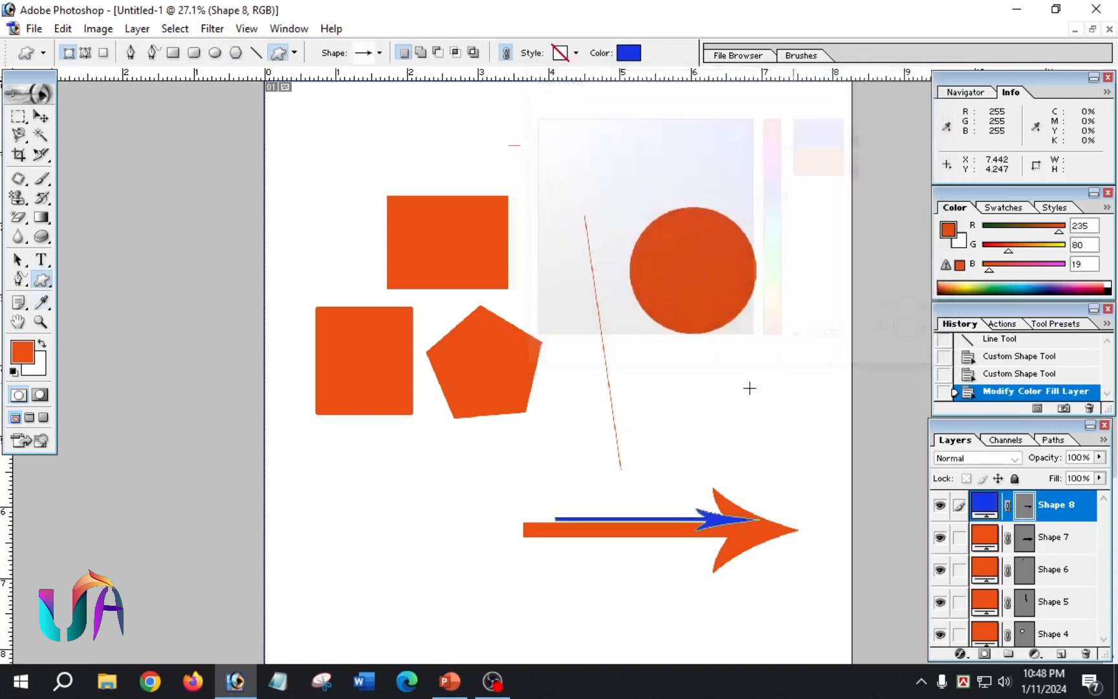
left_click(680, 276, "ctrl")
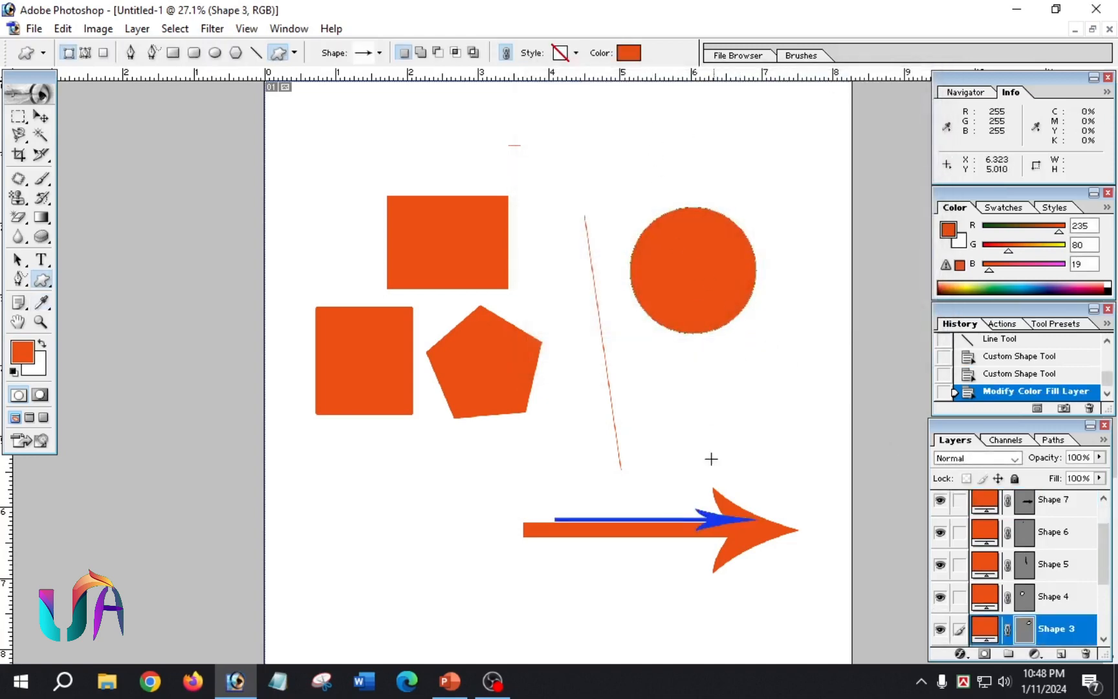
left_click(718, 515, "ctrl")
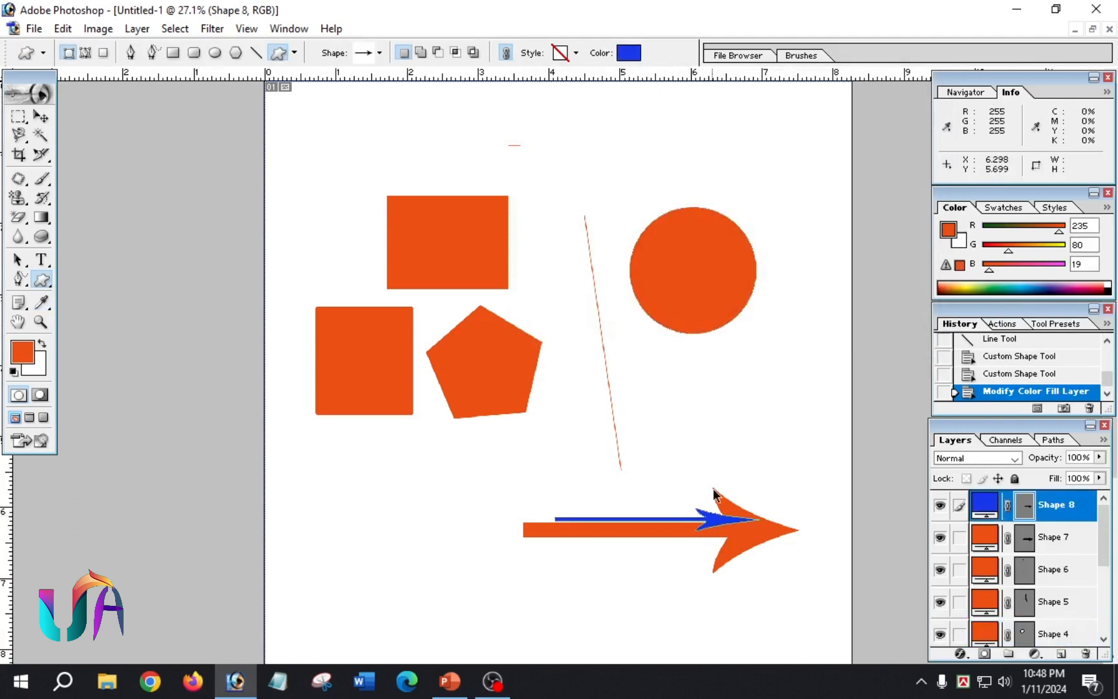
left_click_drag(718, 529, 747, 420)
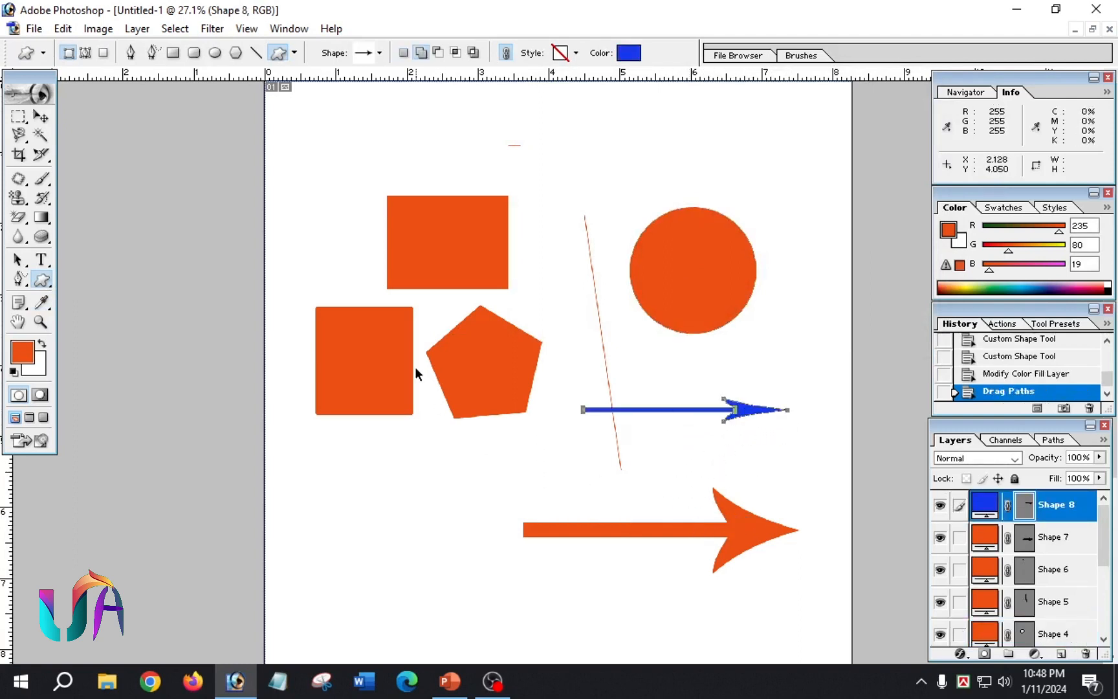
Step: Change the fill colour of the rounded rectangle to bright green
left_click(368, 341, "ctrl")
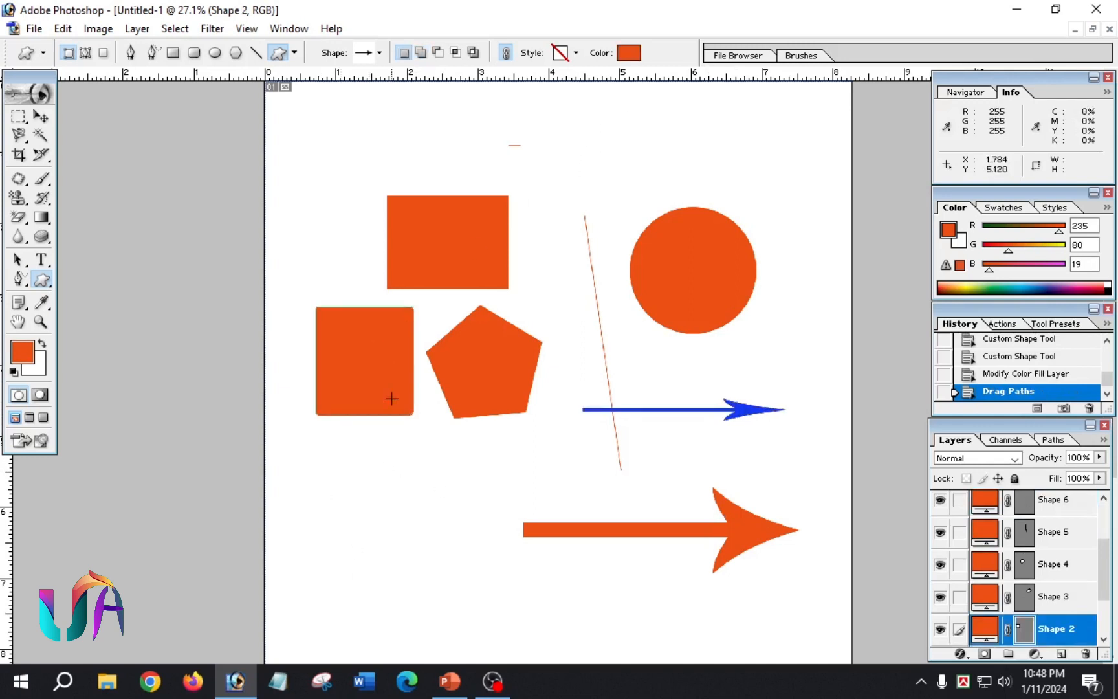
left_click(374, 353)
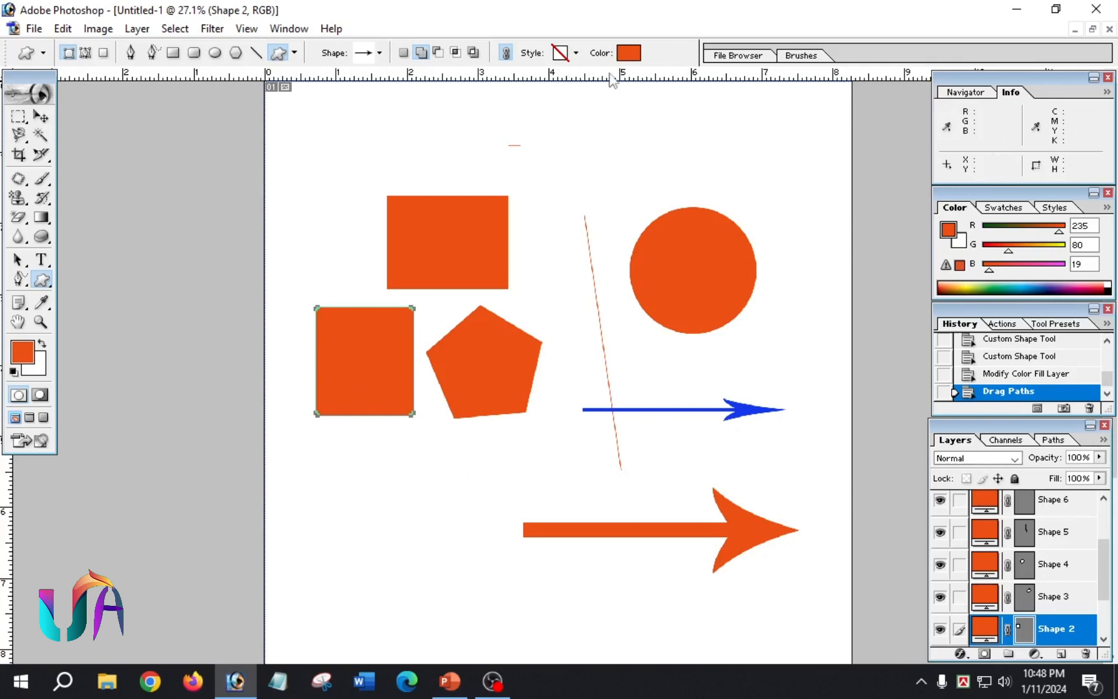
left_click(628, 53)
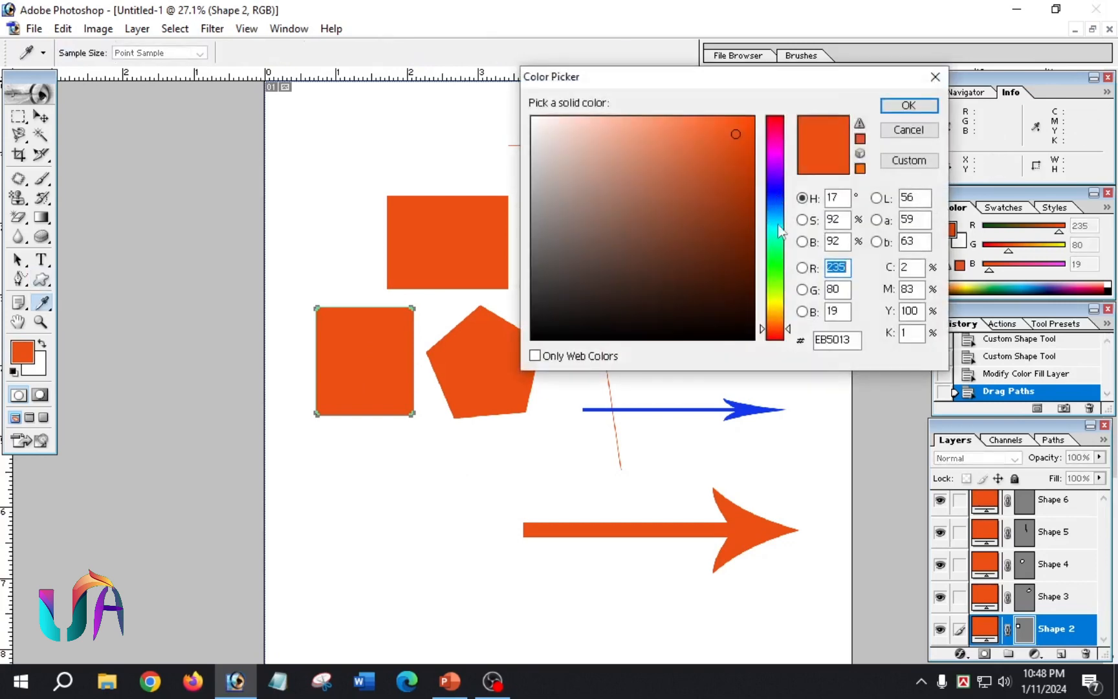
left_click(781, 252)
left_click(908, 106)
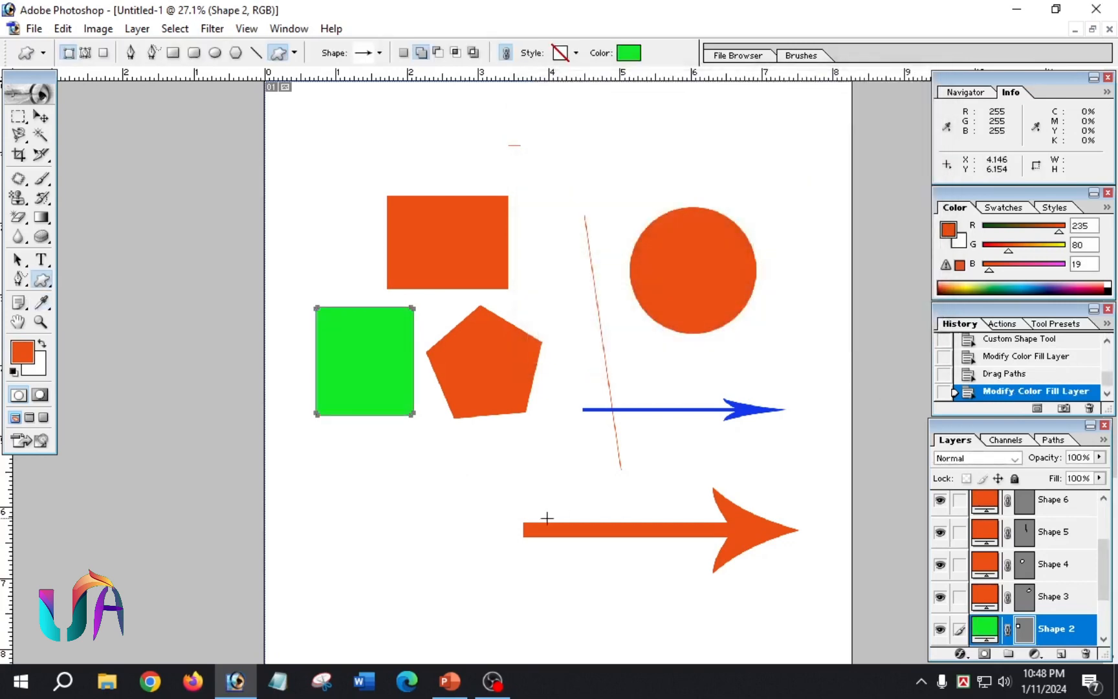
Step: Draw a green envelope custom shape near the top of the page and a copyright symbol to the left of the orange rectangle
left_click(380, 53)
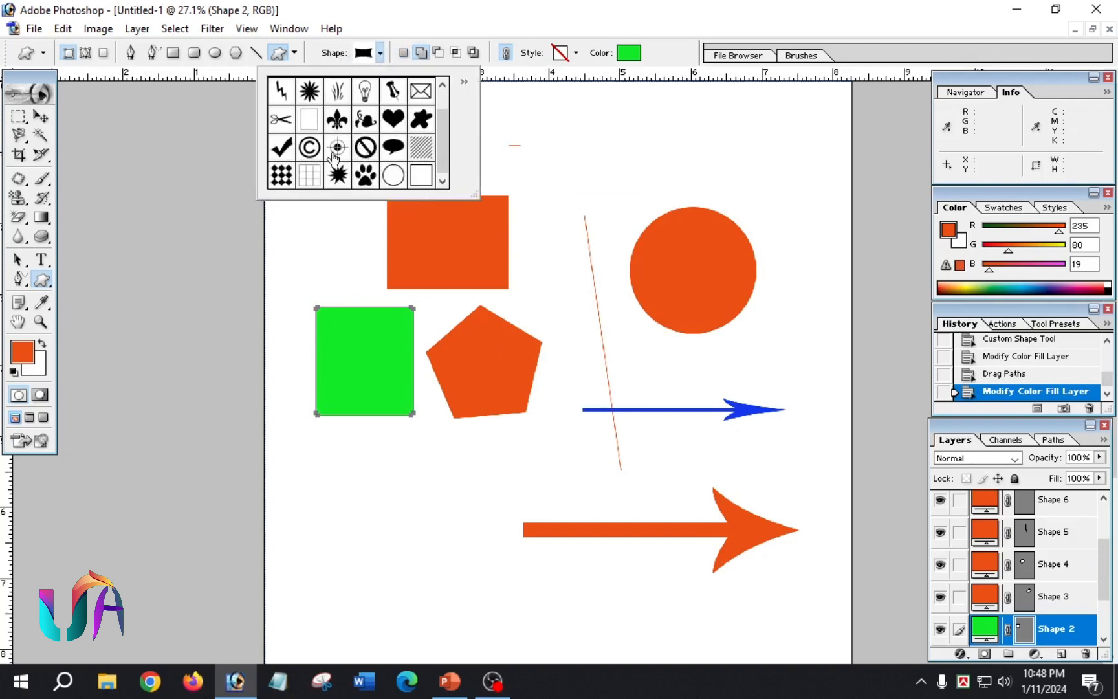
scroll(334, 157, "up", 1)
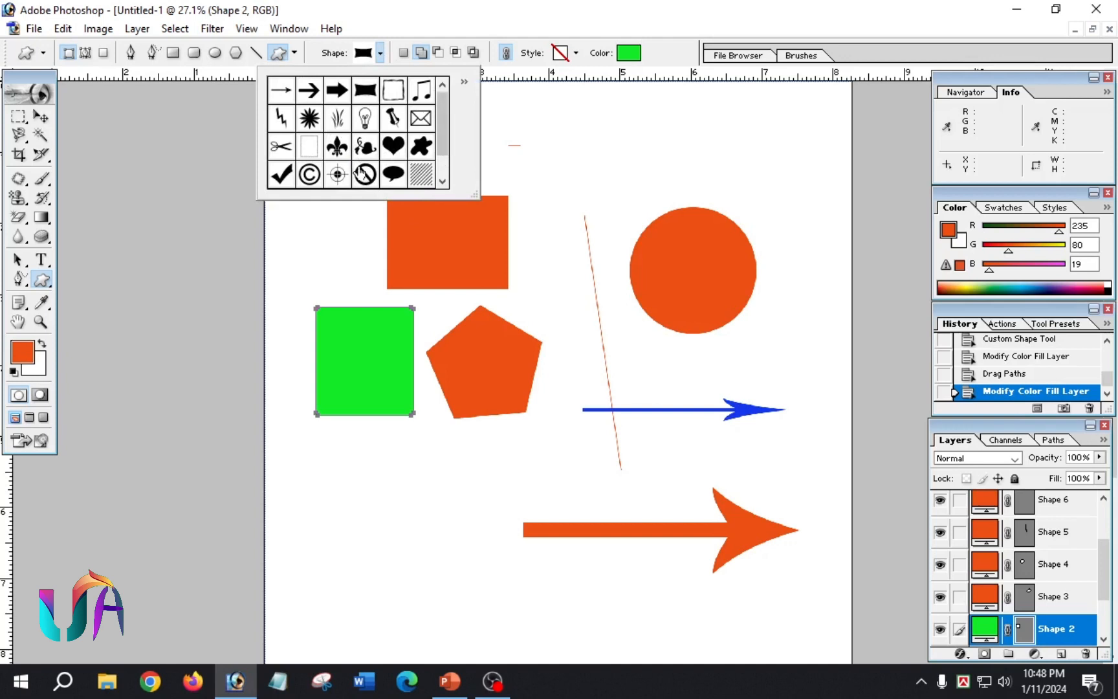
left_click(421, 123)
left_click_drag(554, 107, 664, 159)
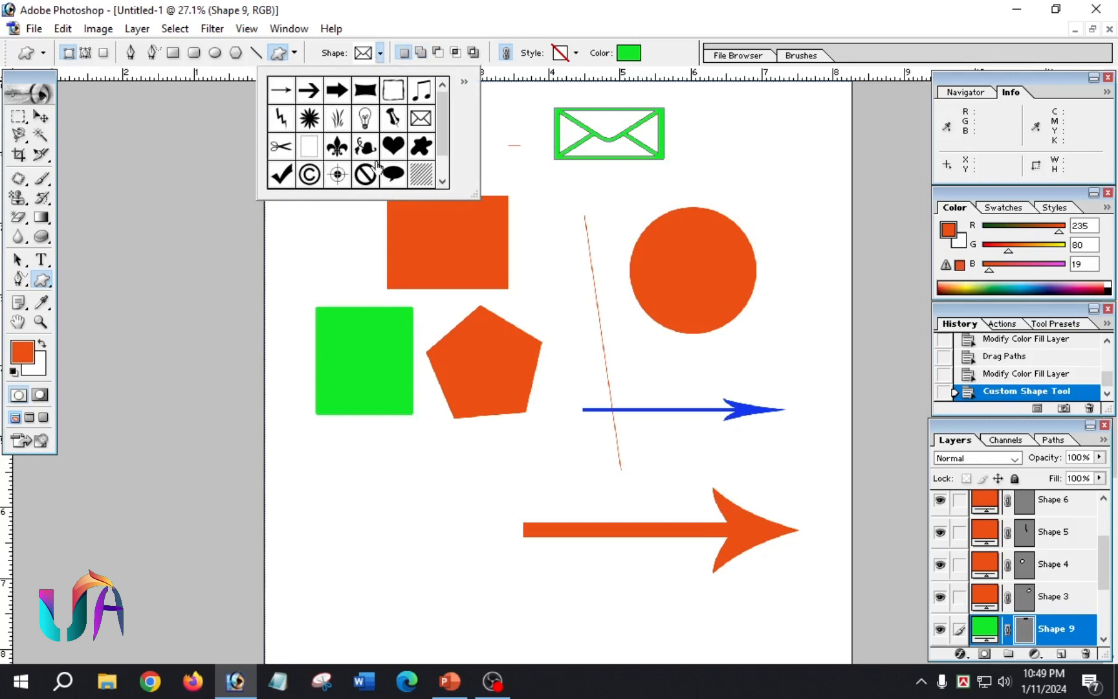
left_click(310, 176)
left_click_drag(301, 227, 356, 282)
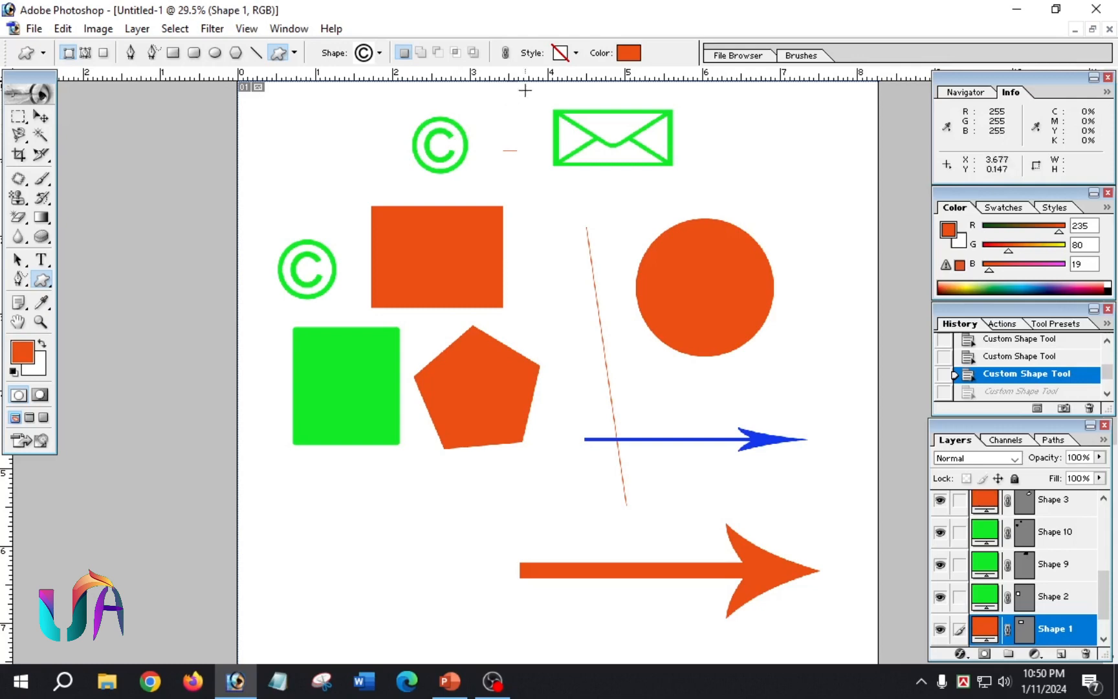
Step: Apply the striped red-and-blue preset style with a drop shadow to the orange rectangle
left_click(575, 54)
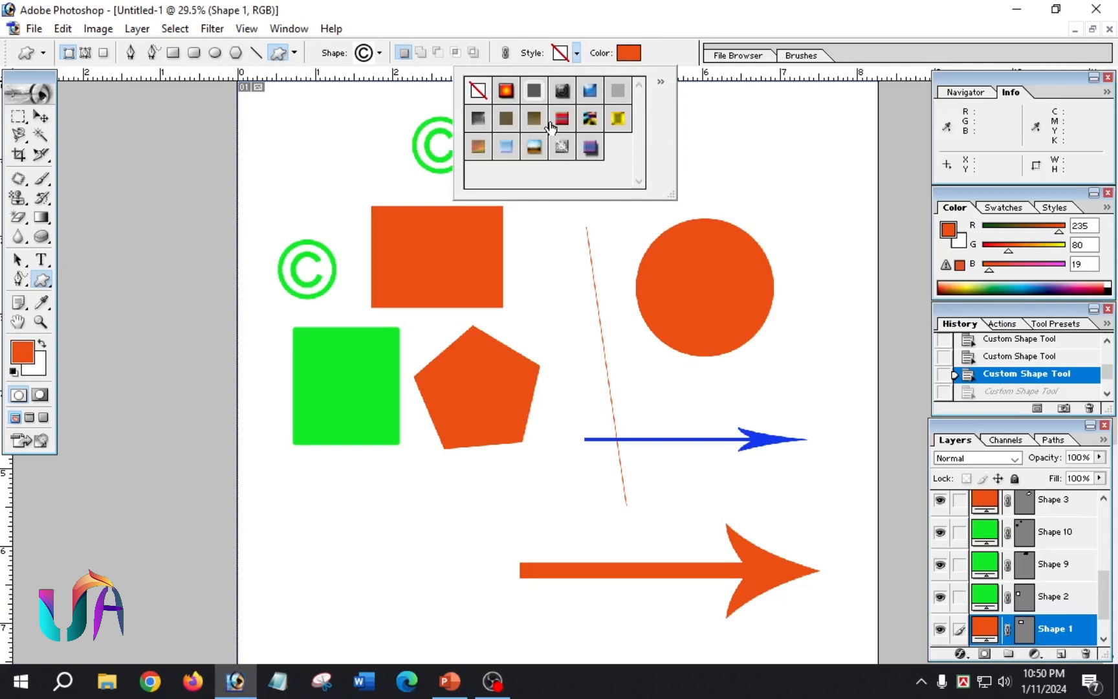
left_click(588, 258)
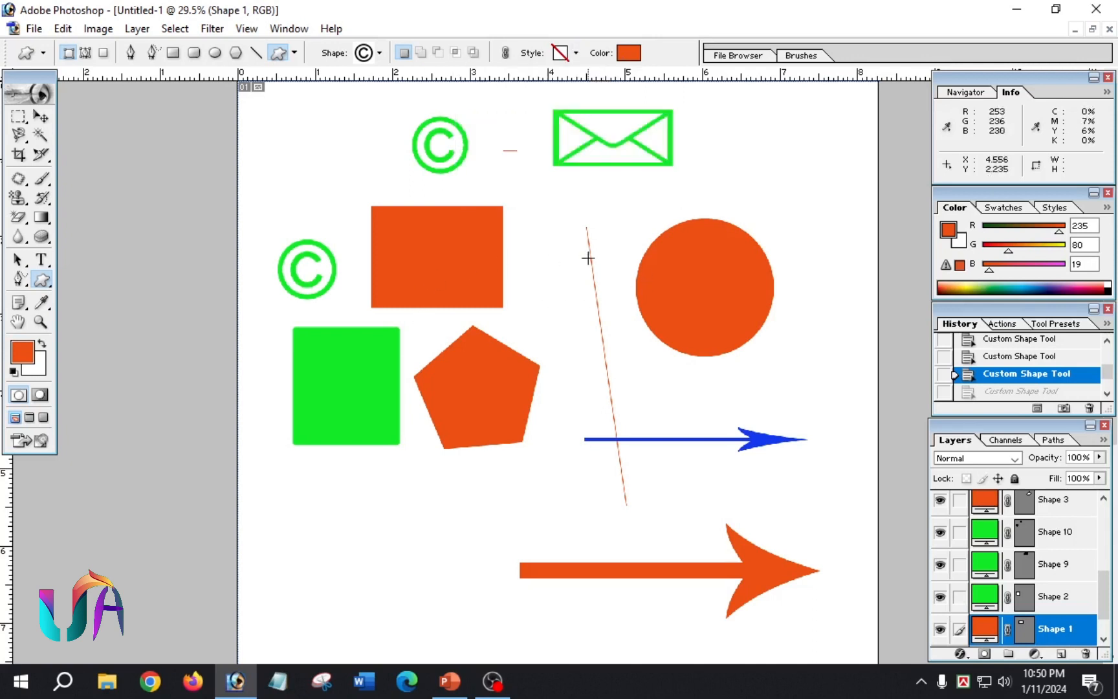
left_click(470, 278, "ctrl")
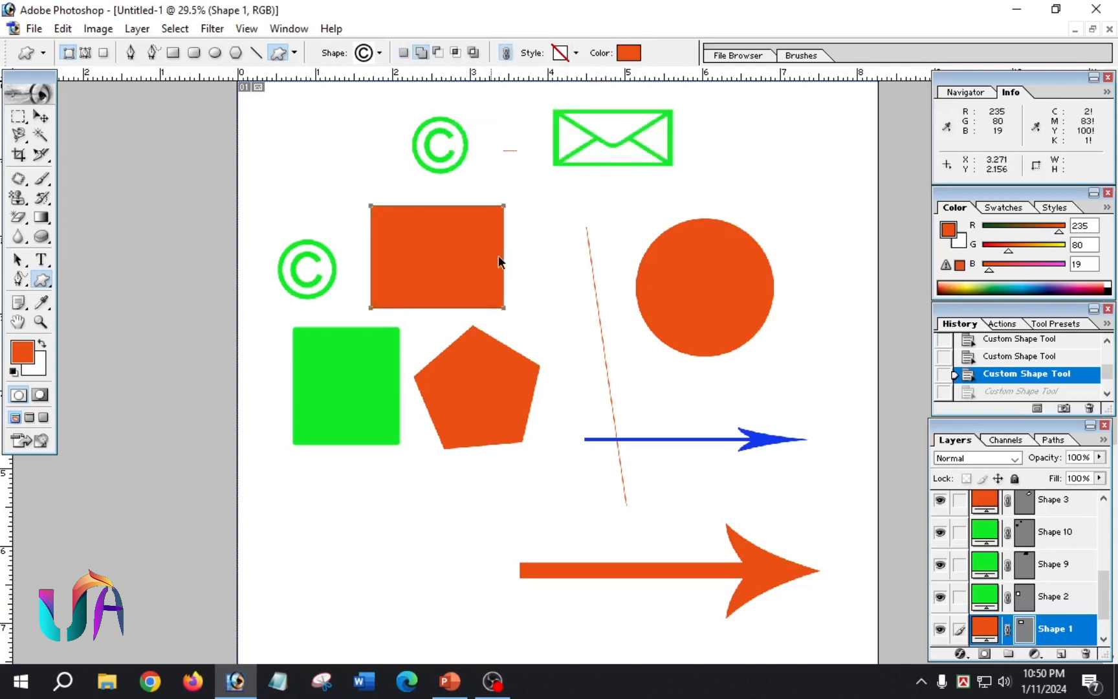
left_click(575, 54)
left_click(590, 146)
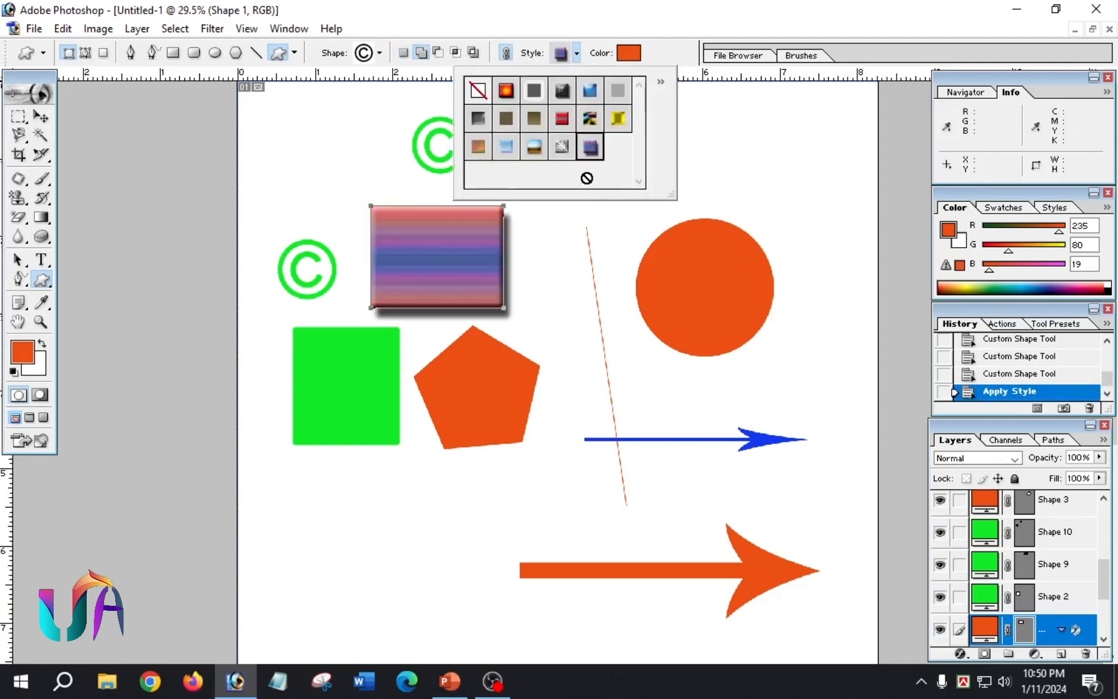
Step: Try several other preset styles on the rectangle, ending with the striped red-and-blue shadowed style again
left_click(590, 118)
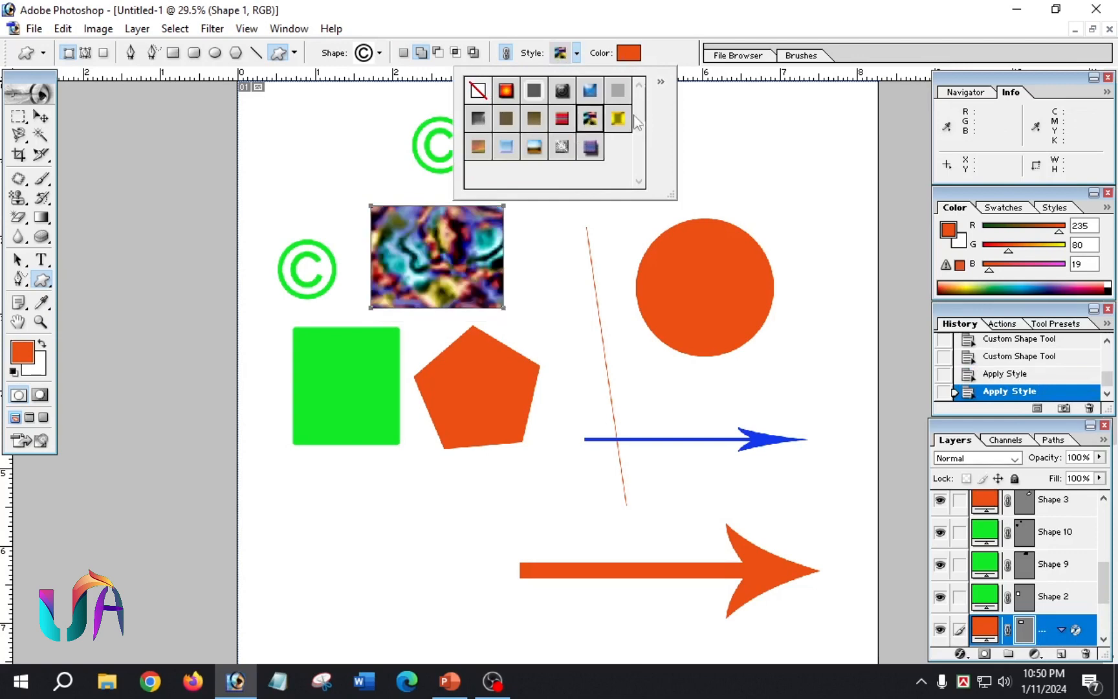
left_click(618, 119)
left_click(533, 118)
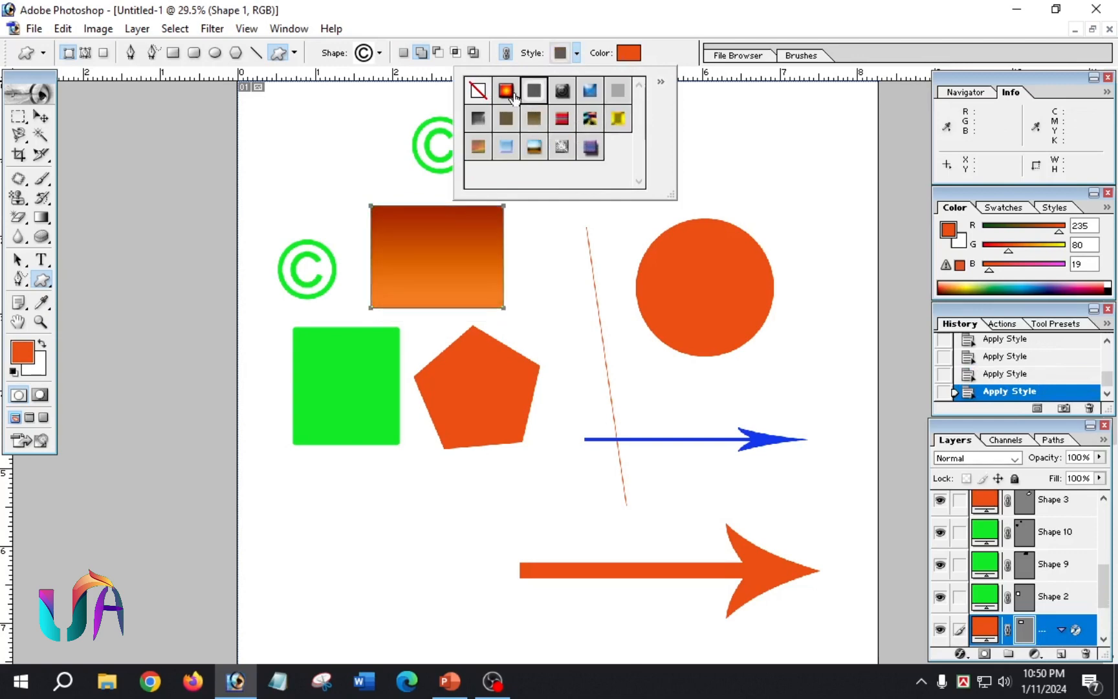
left_click(506, 91)
left_click(477, 146)
left_click(505, 146)
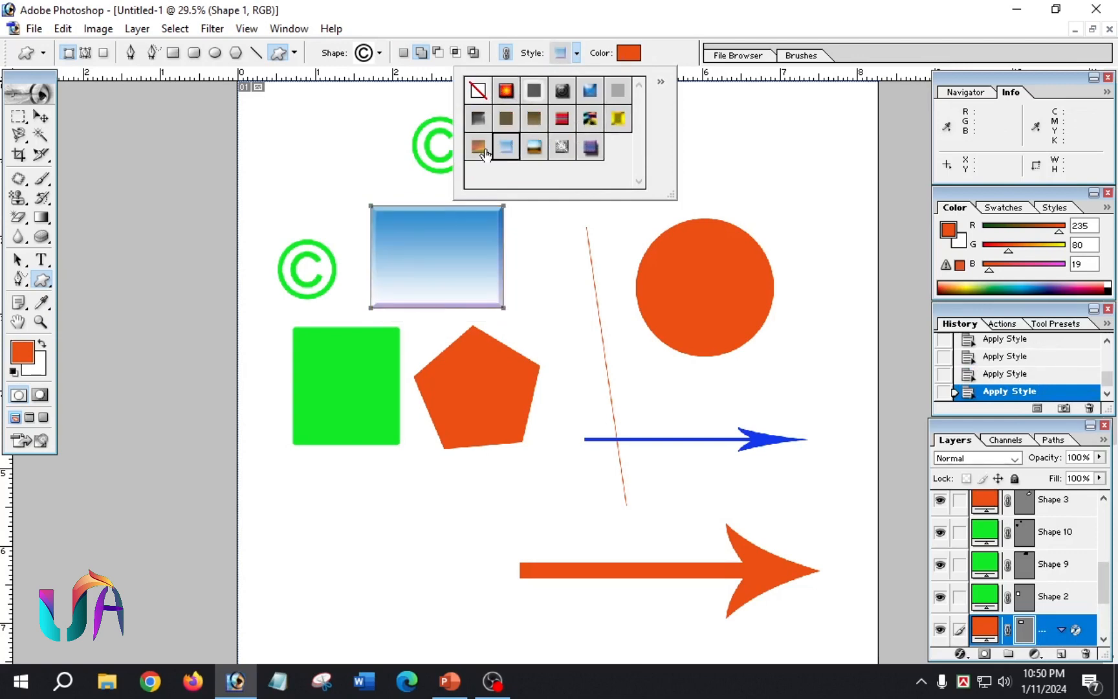
left_click(534, 146)
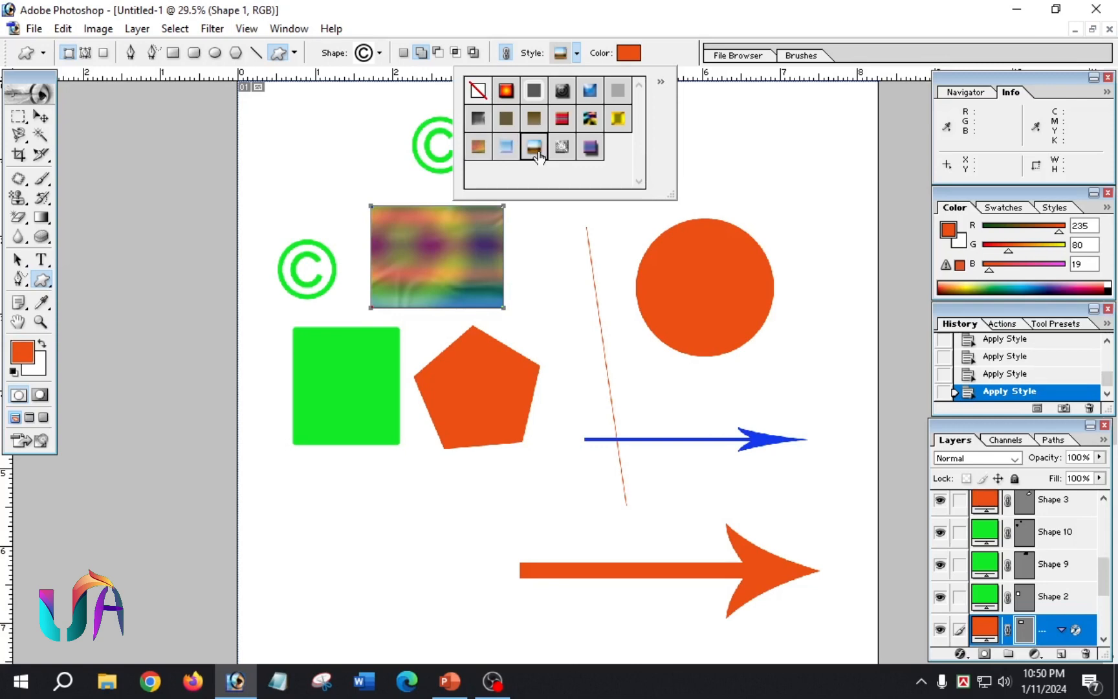
left_click(591, 147)
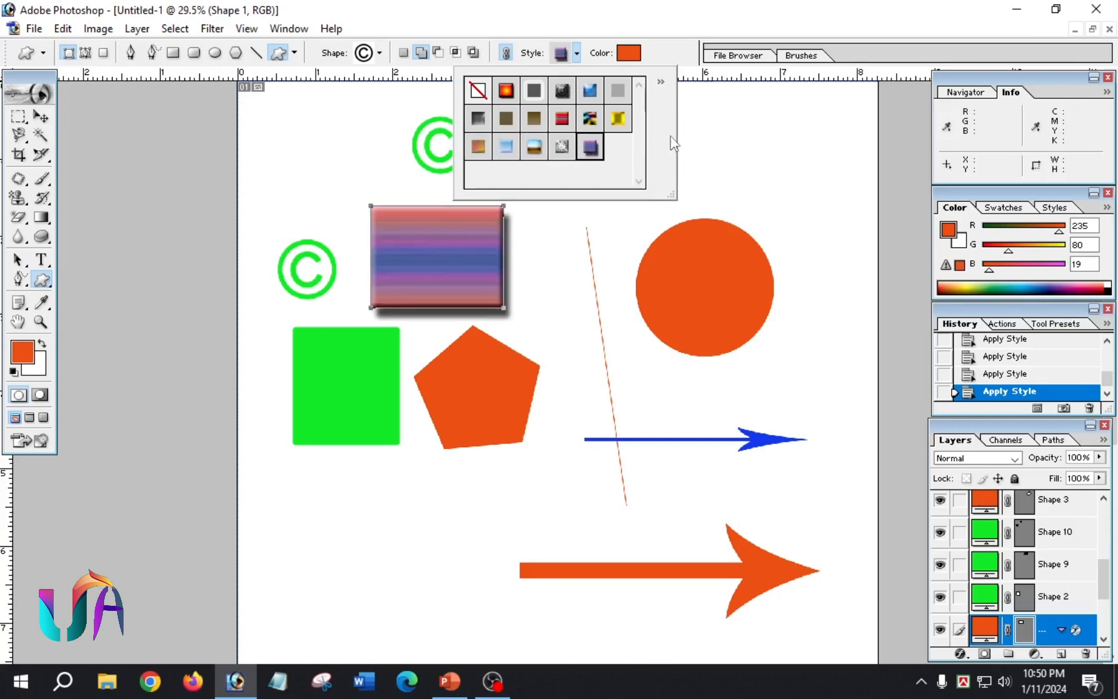
left_click(746, 191)
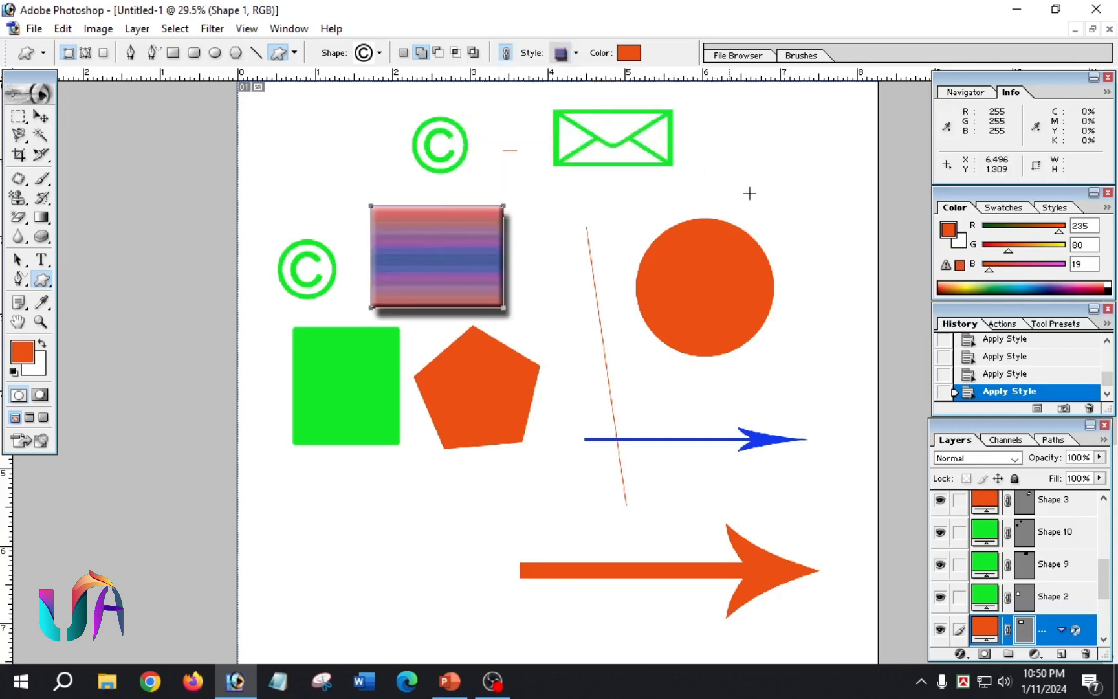
left_click(625, 53)
left_click(907, 130)
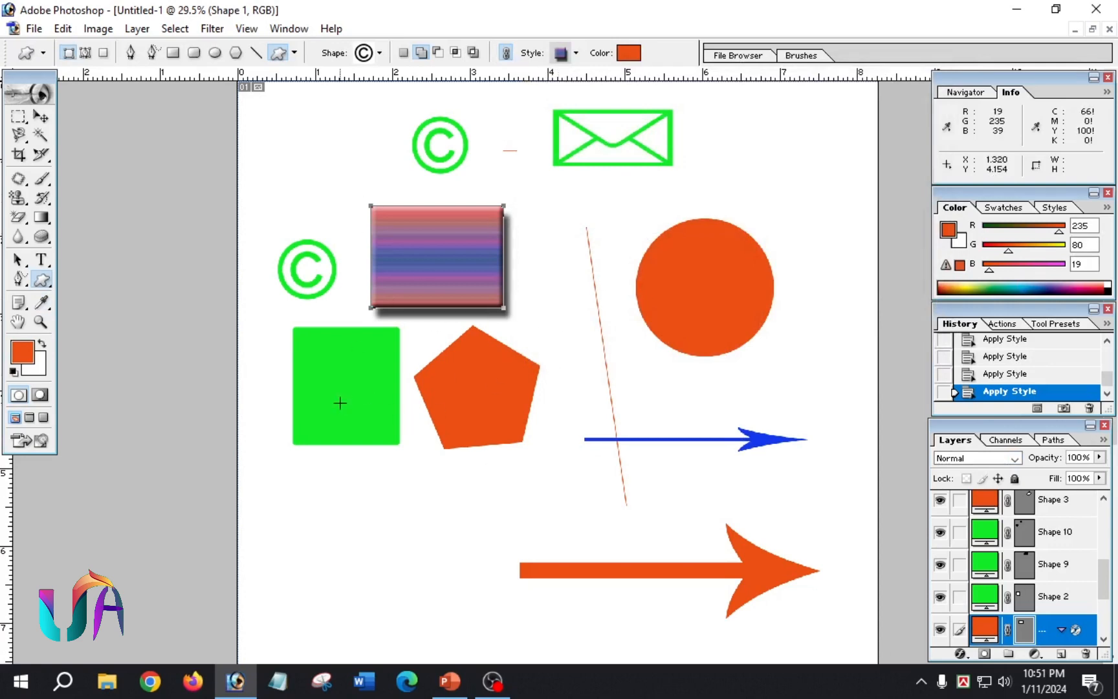
right_click(49, 288)
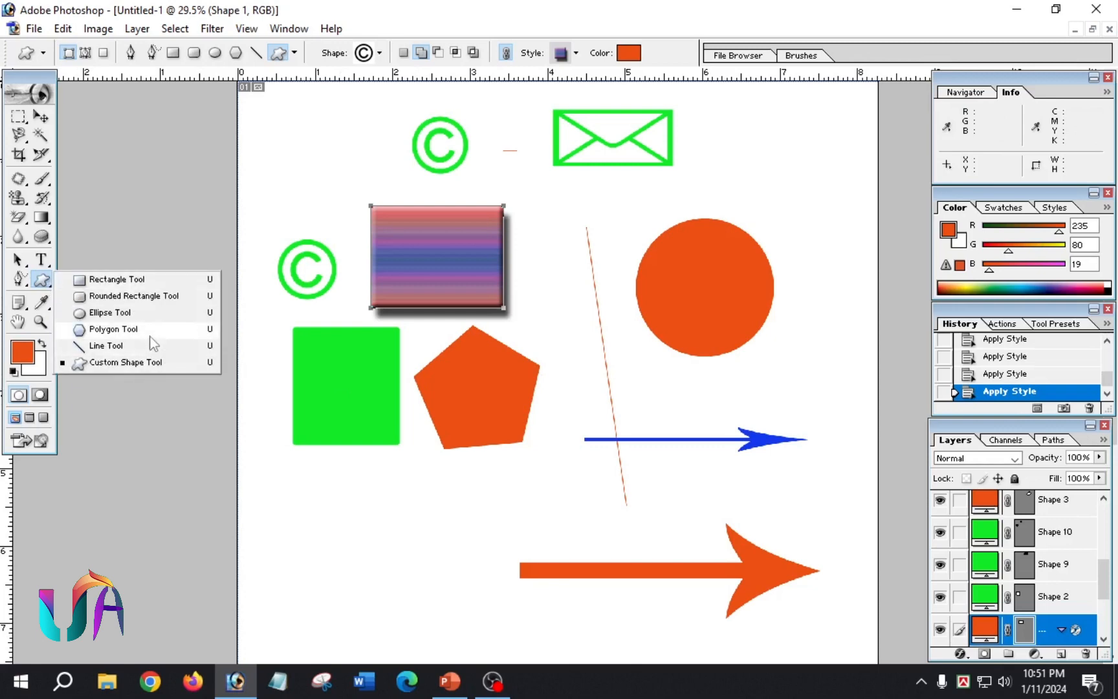